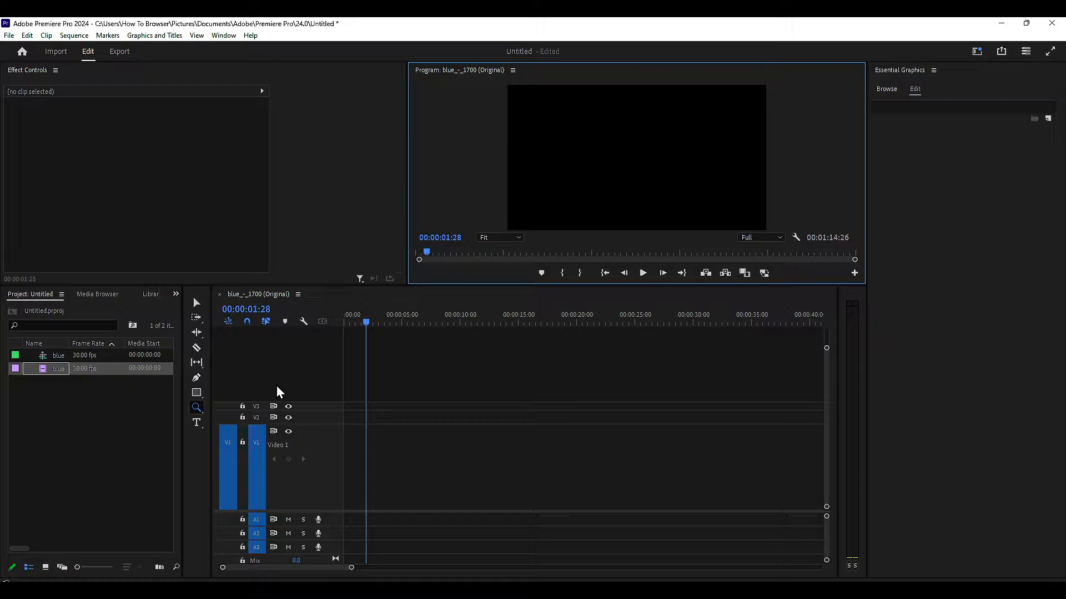
Step: Place the blue video clip at the start of the Video 1 track
left_click(73, 373)
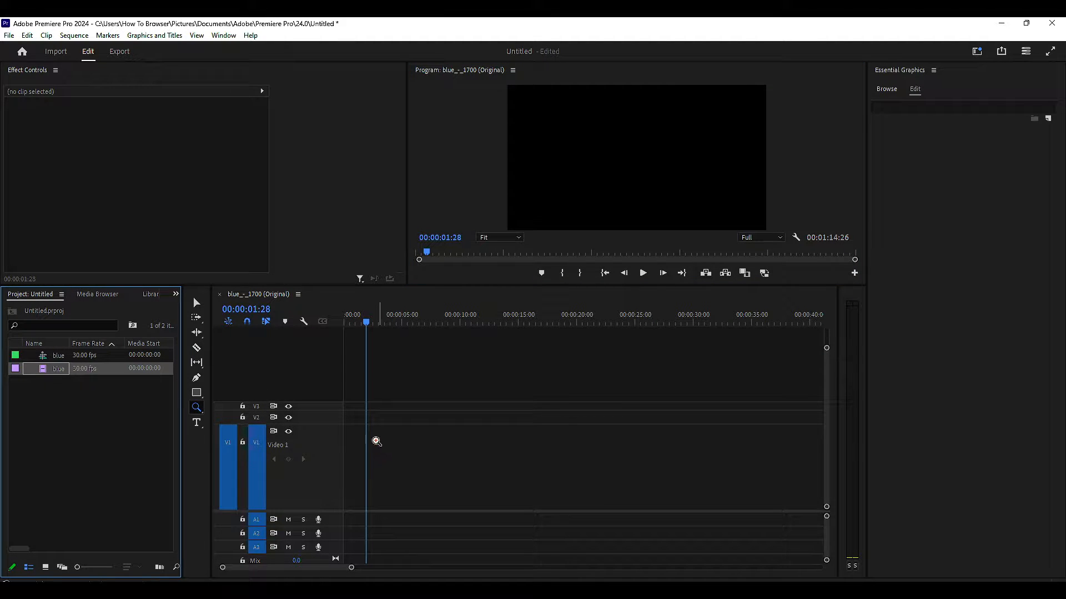
left_click_drag(43, 368, 482, 440)
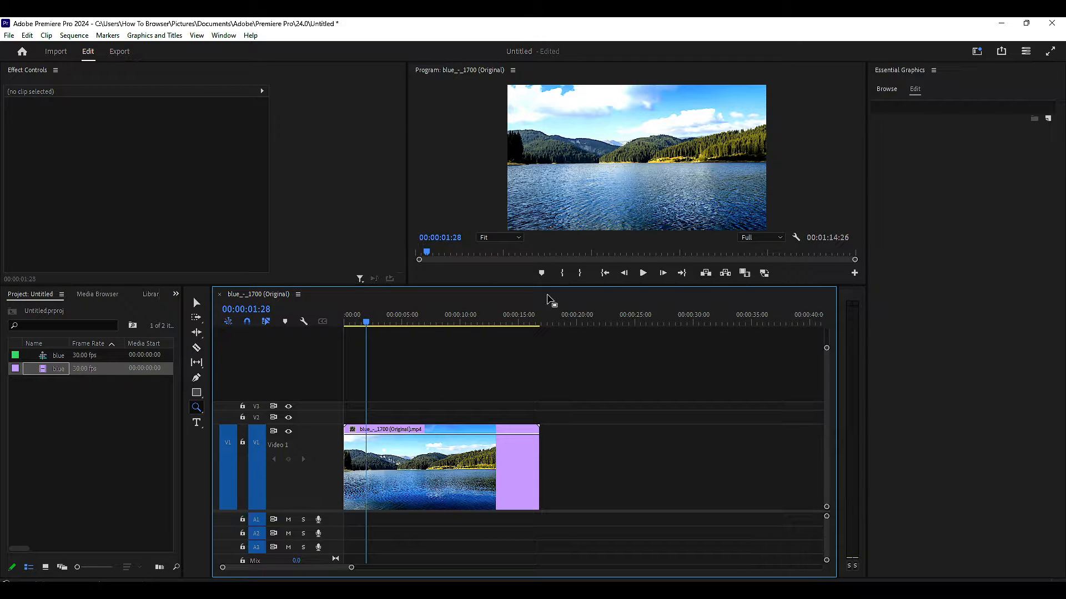
left_click_drag(377, 332, 568, 502)
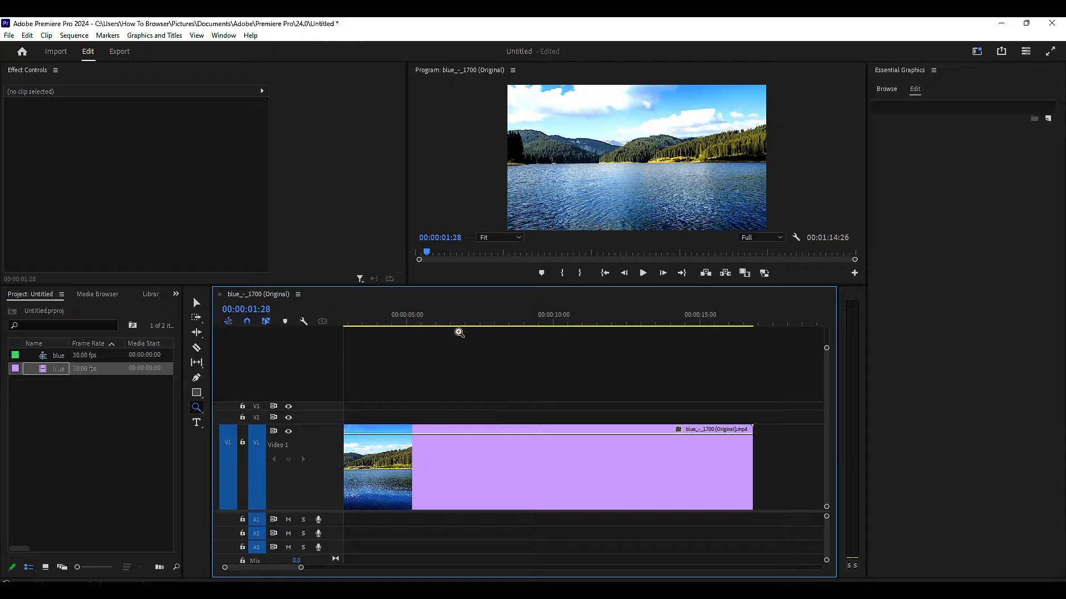
Step: Create a text box across the middle of the frame with the Type tool, enter "type" and select the text
left_click(197, 303)
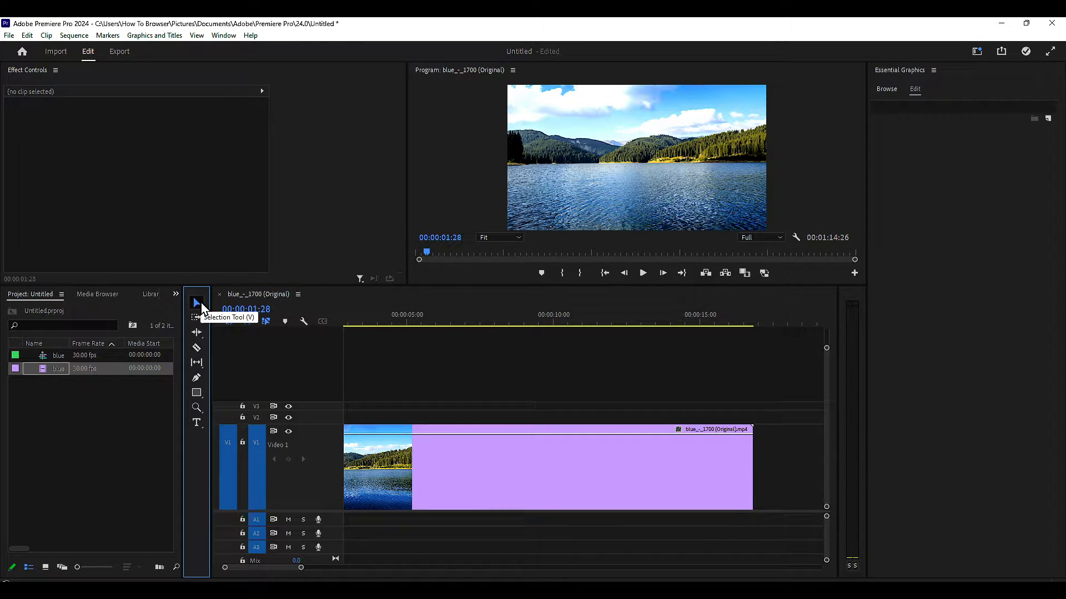
left_click(198, 424)
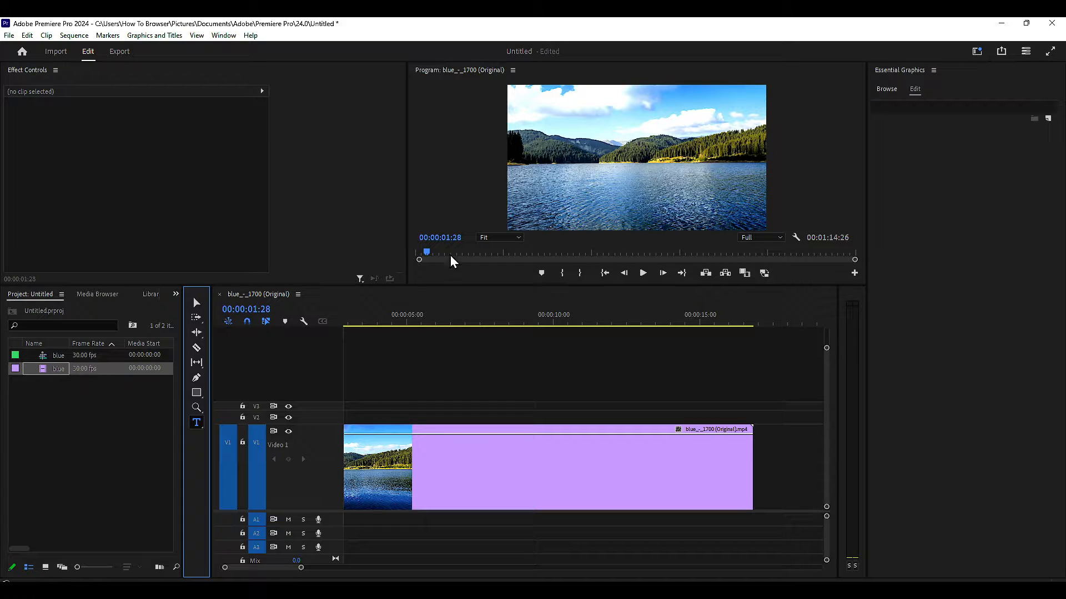
left_click_drag(523, 136, 733, 201)
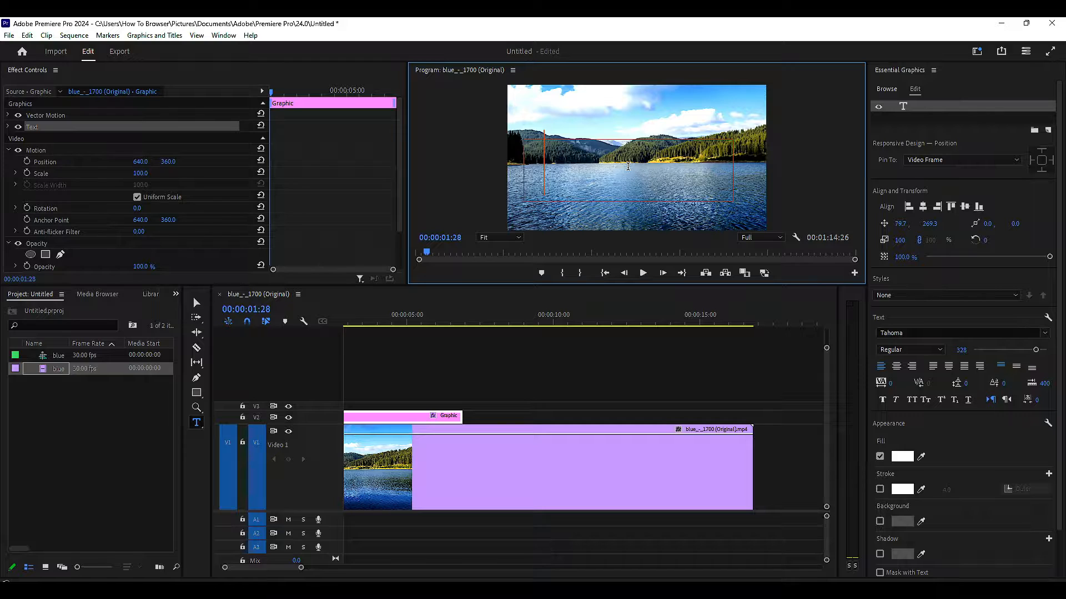
type("type")
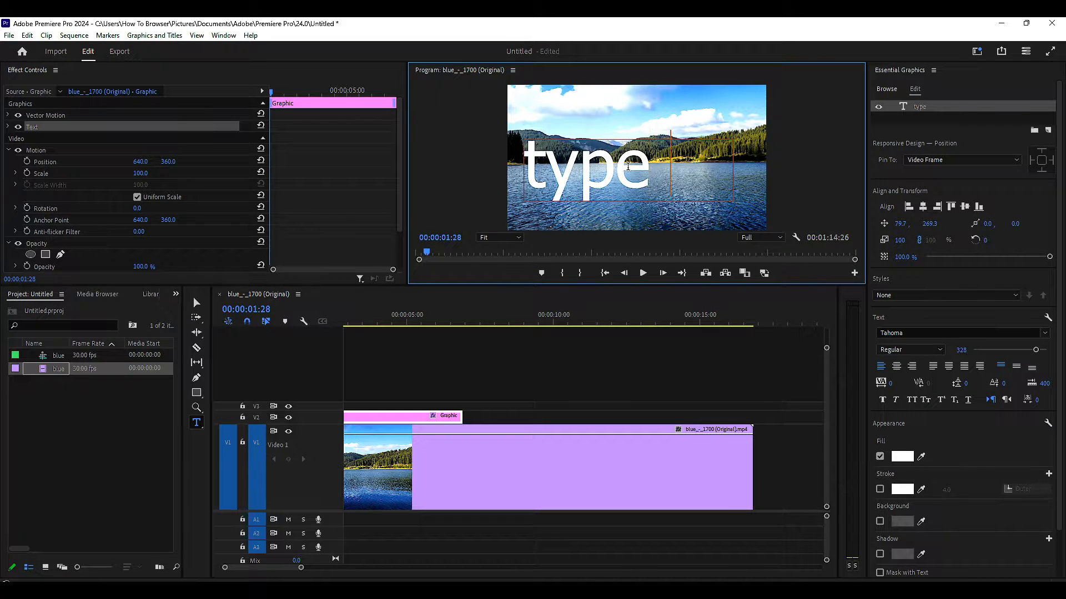
double_click(627, 166)
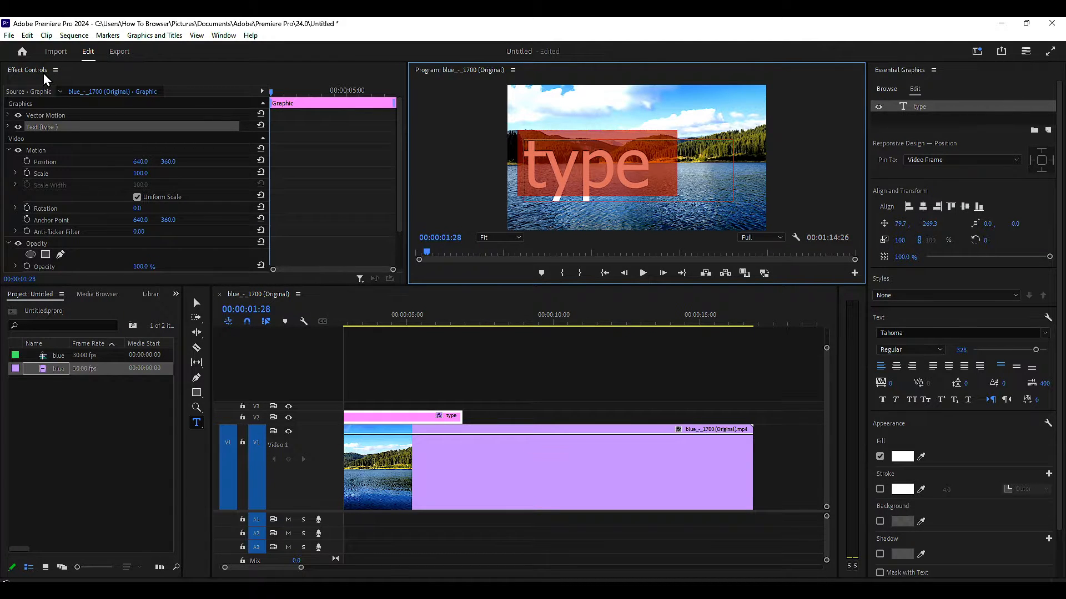
Step: Close the Effect Controls panel and reopen it
left_click(224, 36)
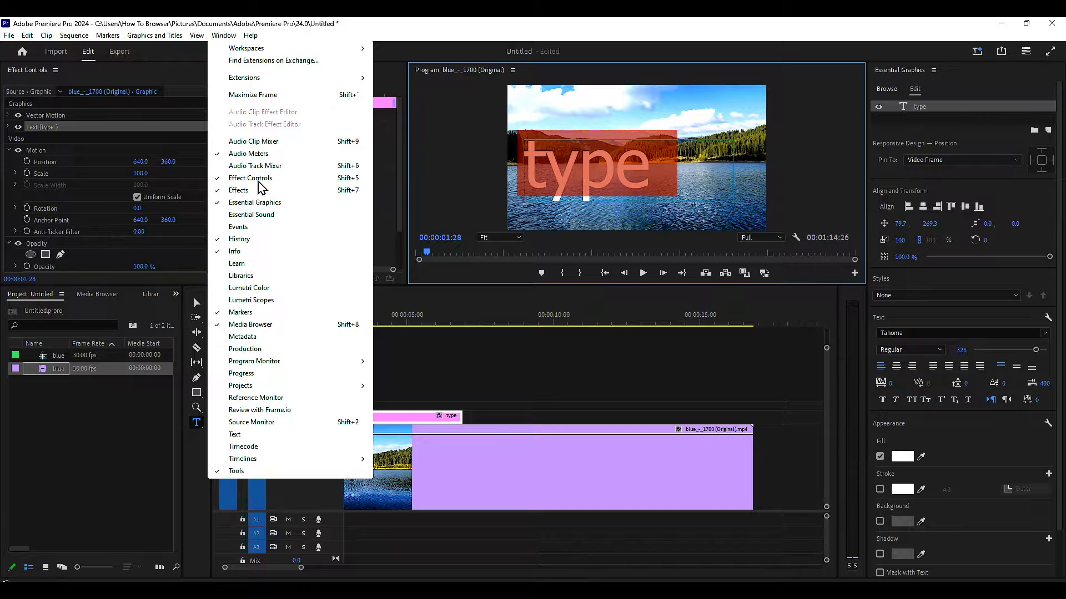
left_click(89, 72)
left_click(55, 70)
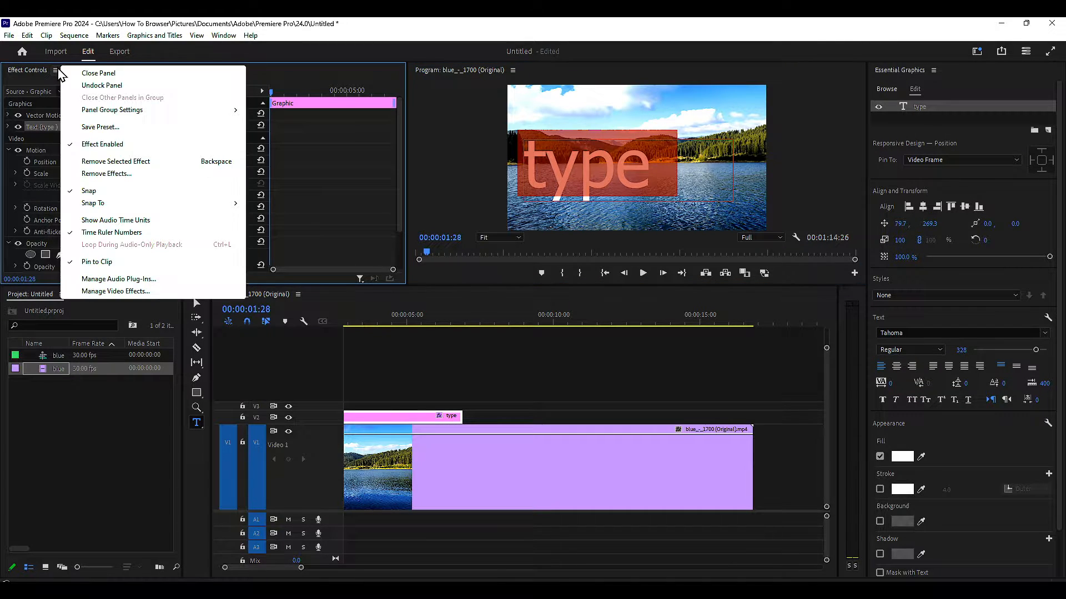
left_click(98, 73)
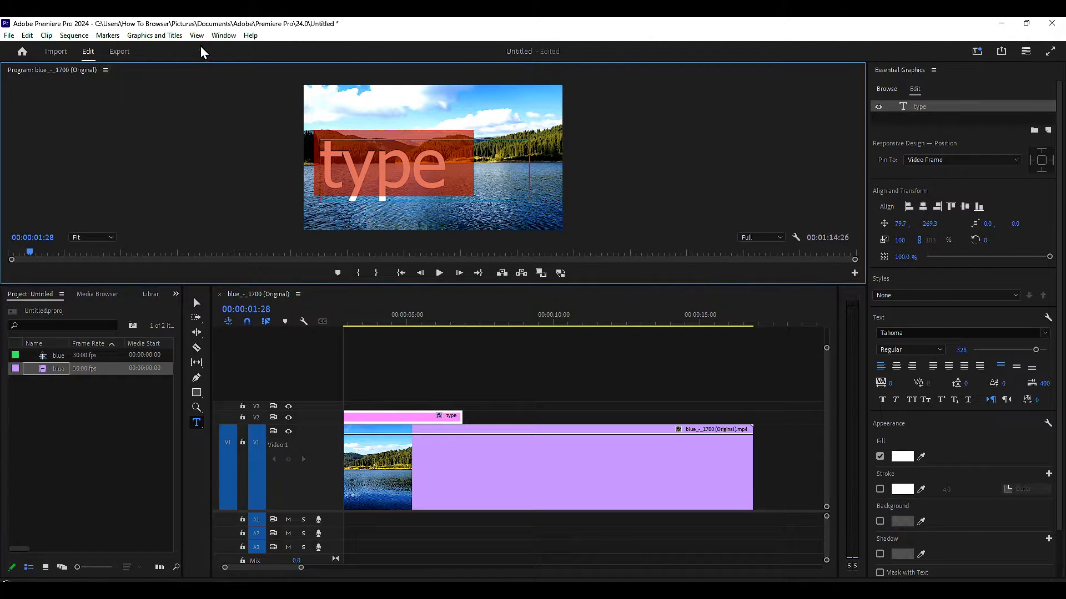
left_click(224, 35)
left_click(236, 178)
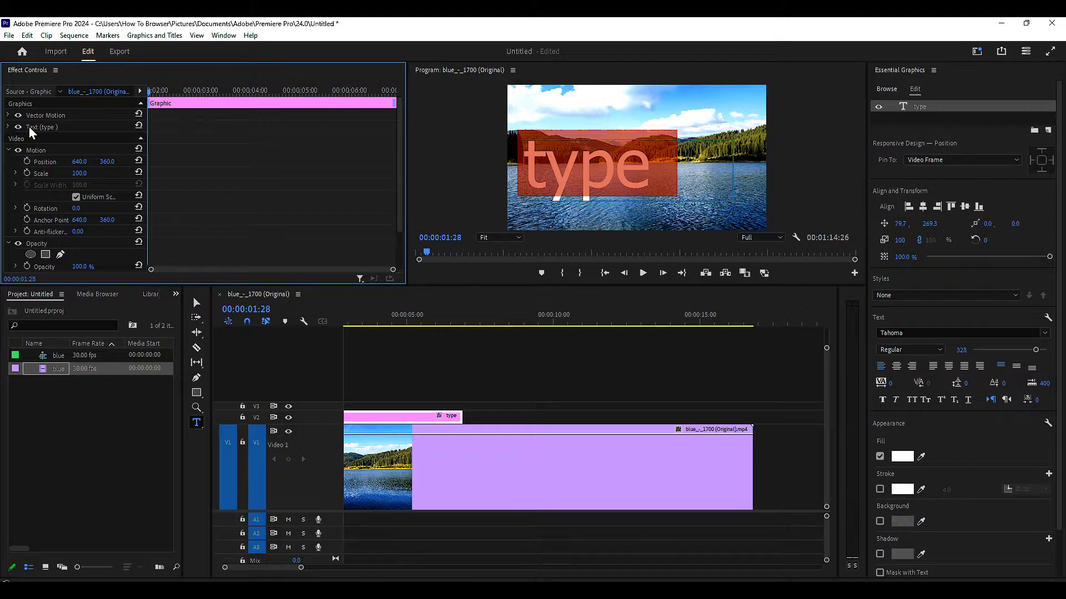
Step: Expand the text's source settings in Effect Controls and set the font size to 400
left_click(9, 116)
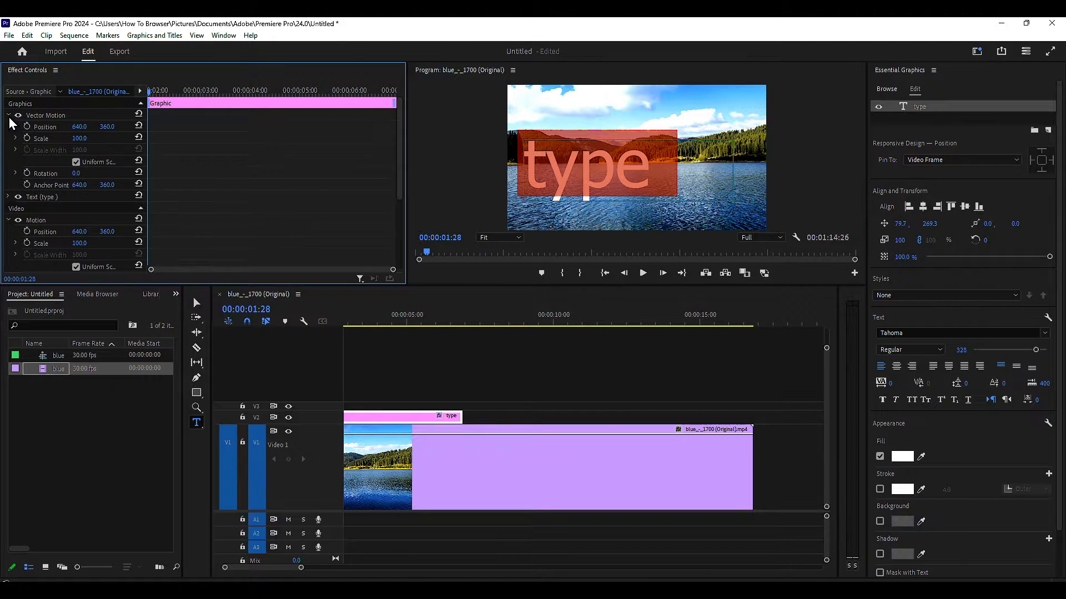
left_click(9, 116)
left_click(10, 128)
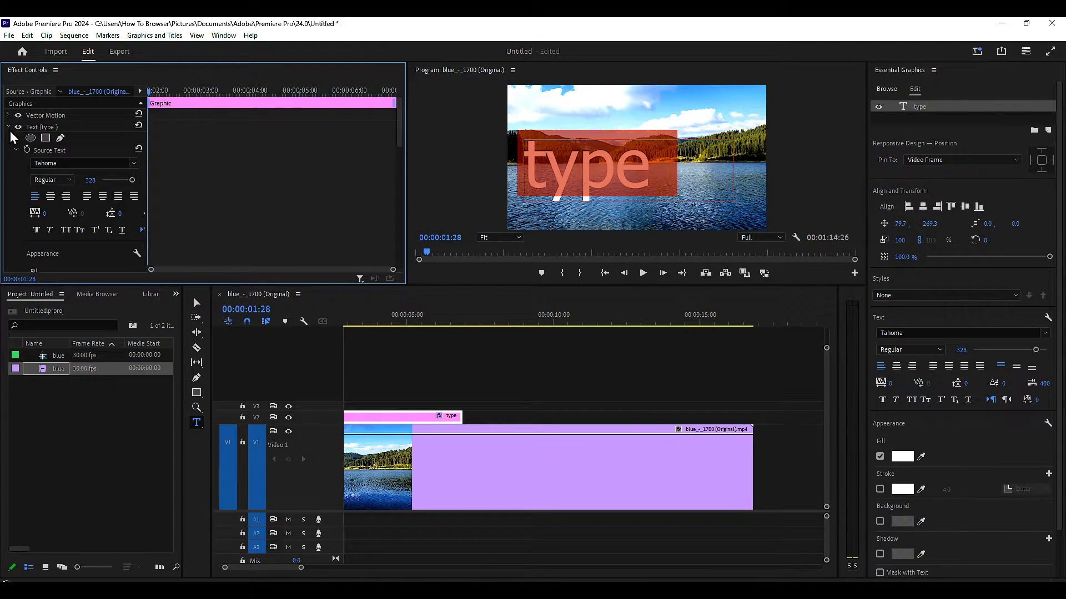
left_click_drag(147, 181, 310, 195)
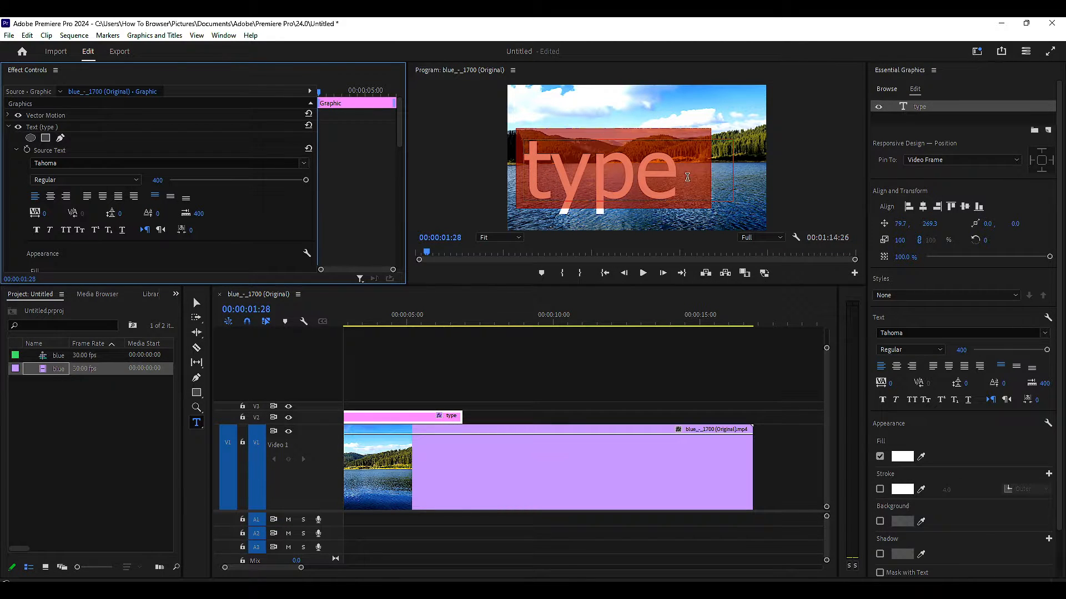
Step: Close the Essential Graphics panel and reopen it
left_click(934, 70)
left_click(919, 75)
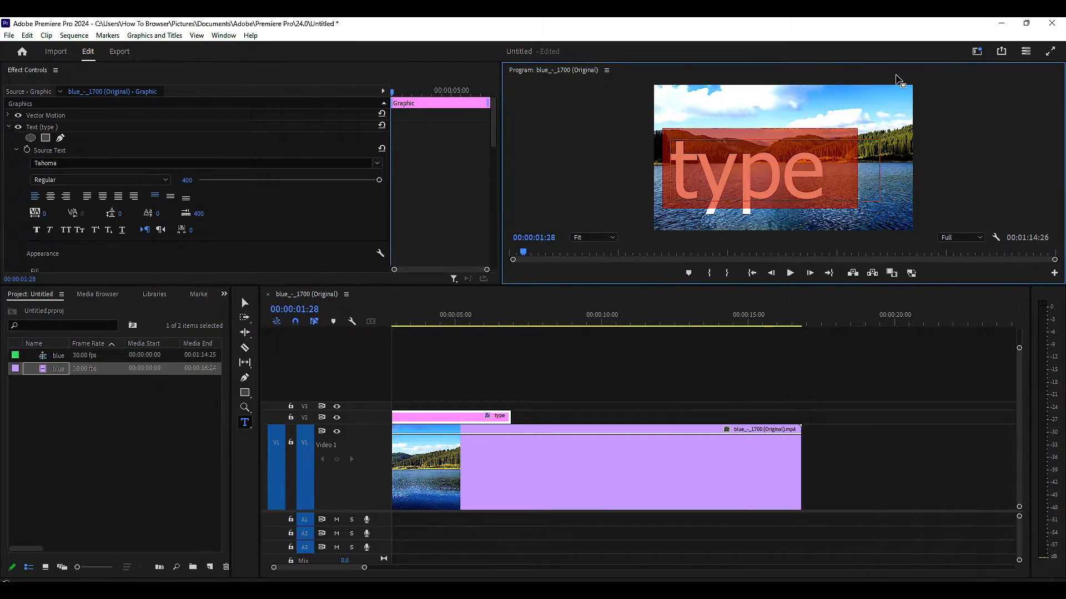
left_click(223, 36)
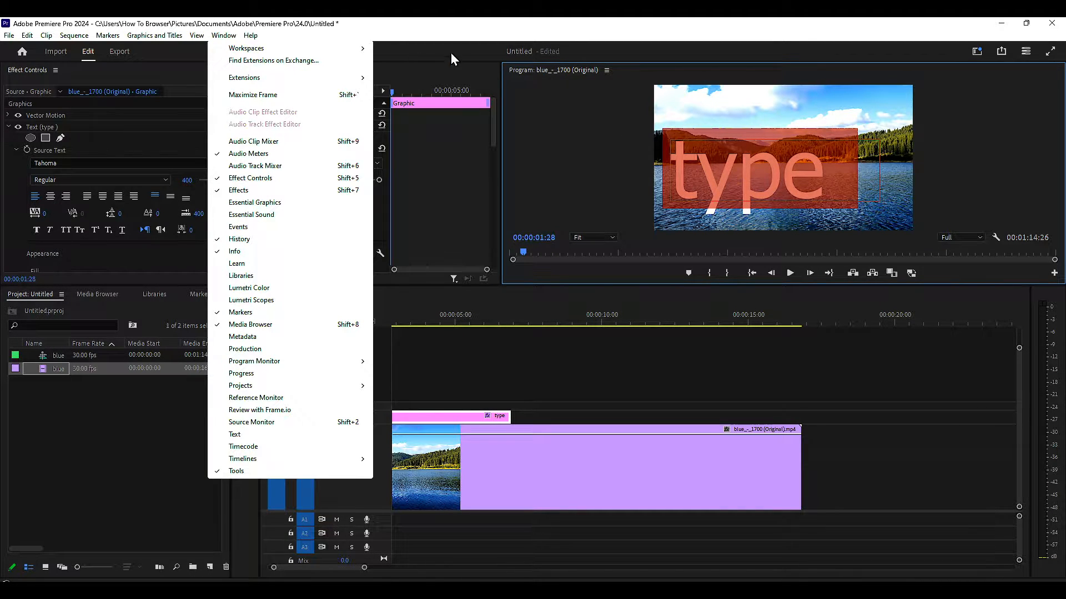
left_click(251, 204)
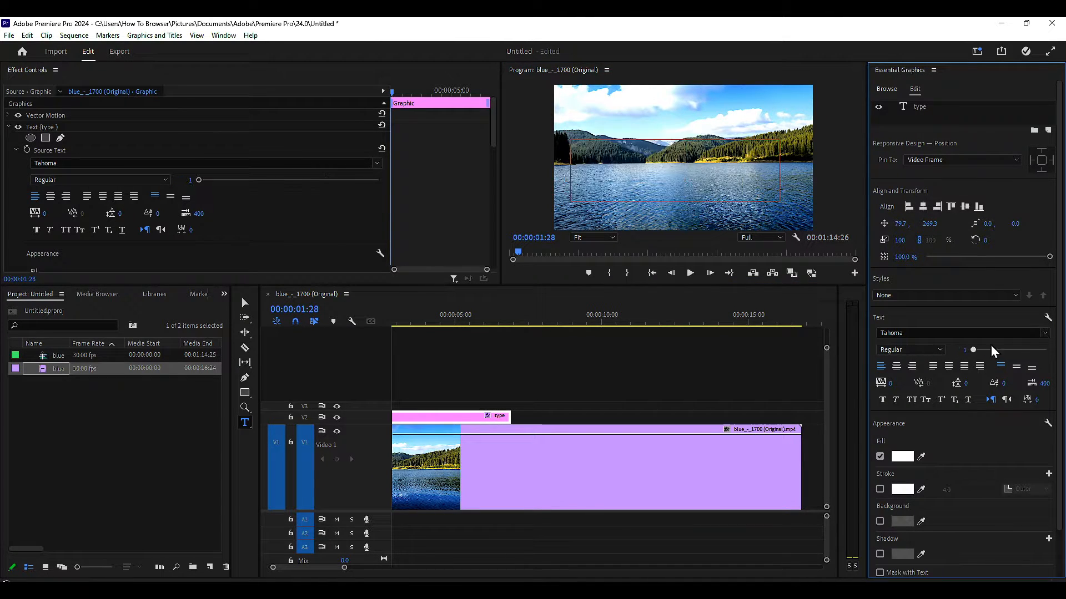
Step: Try the Times New Roman and Unispace fonts on the text
scroll(223, 163, "down", 1)
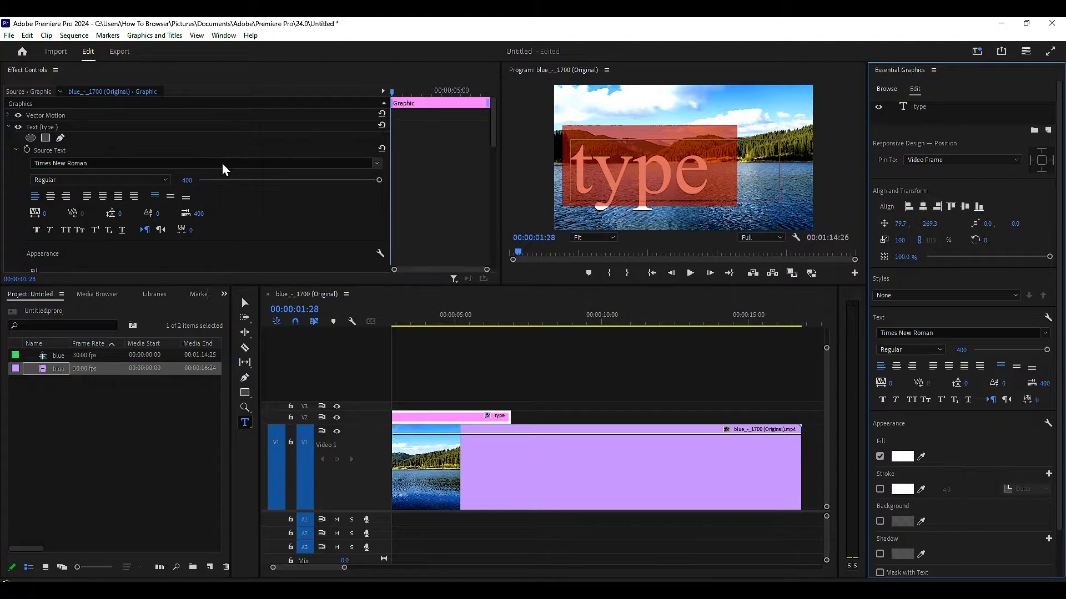
scroll(235, 202, "down", 2)
scroll(237, 208, "down", 6)
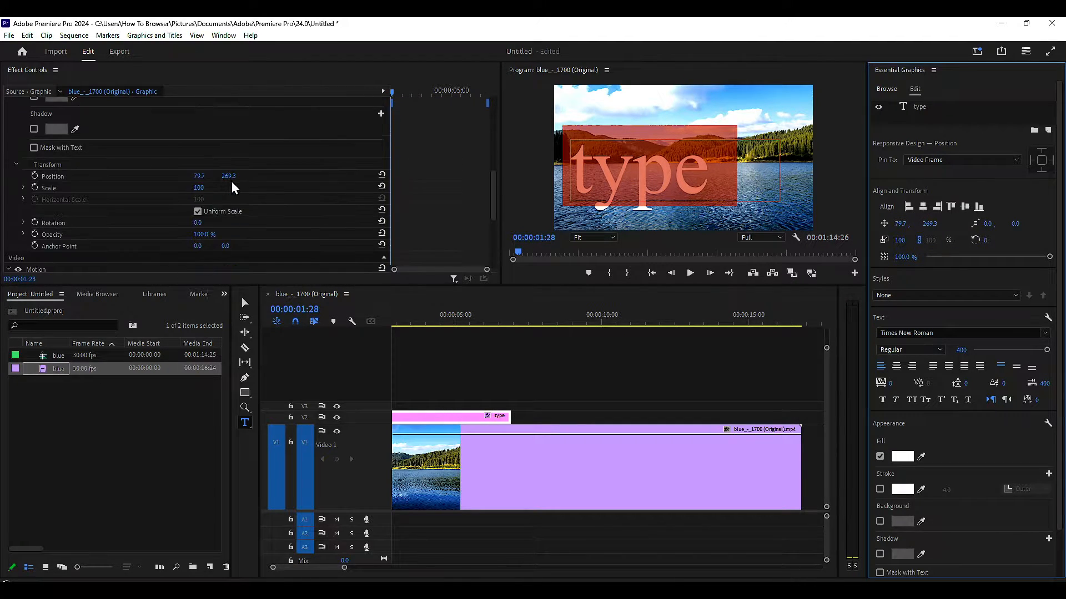
scroll(233, 185, "up", 8)
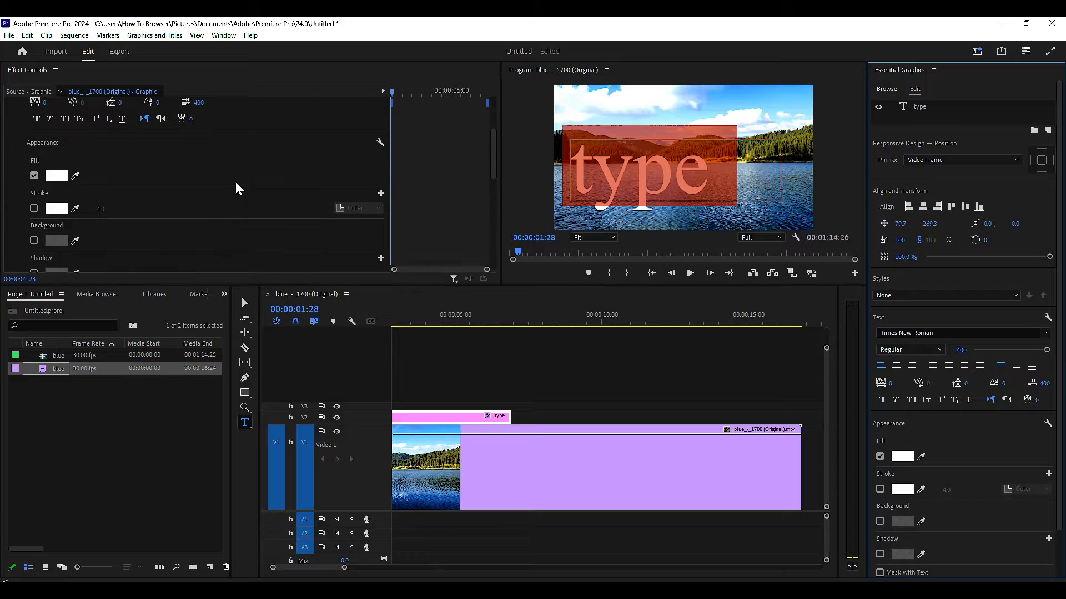
left_click(66, 163)
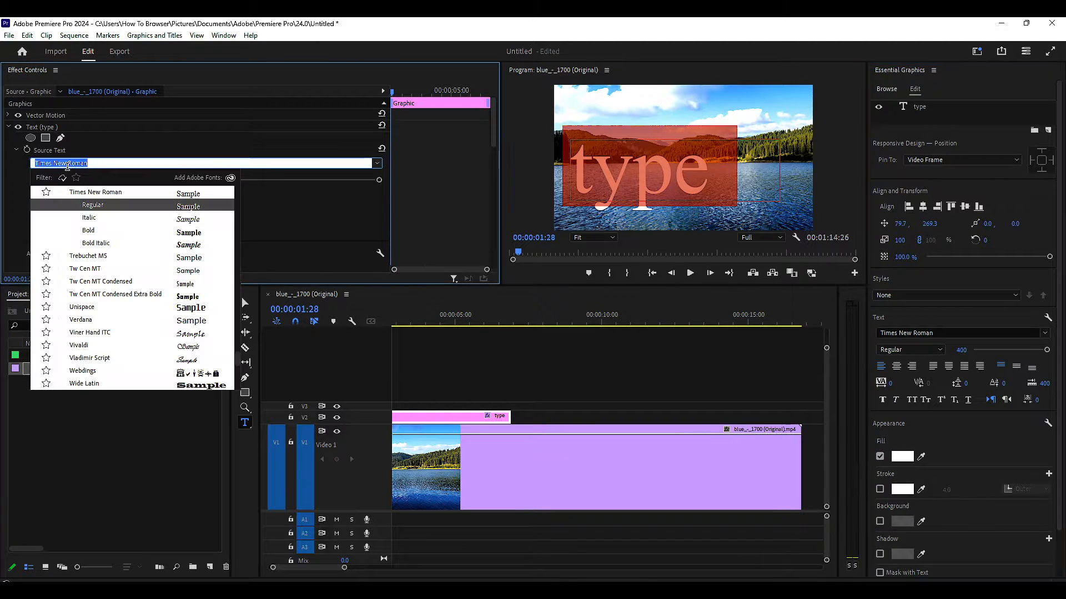
left_click(198, 307)
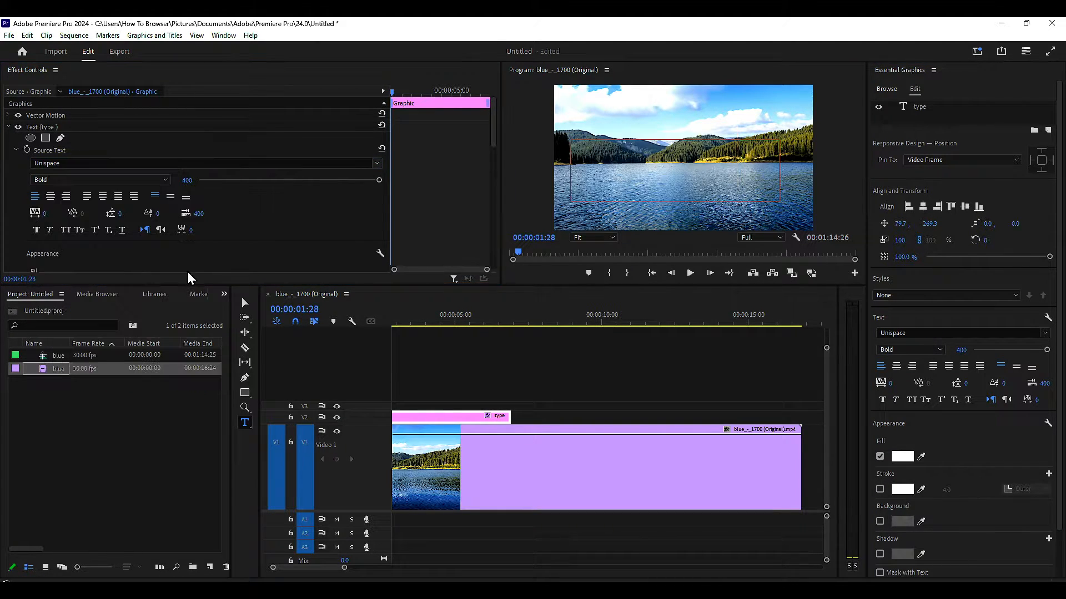
Step: Change the text's font to Wide Latin
left_click(130, 164)
scroll(167, 272, "down", 5)
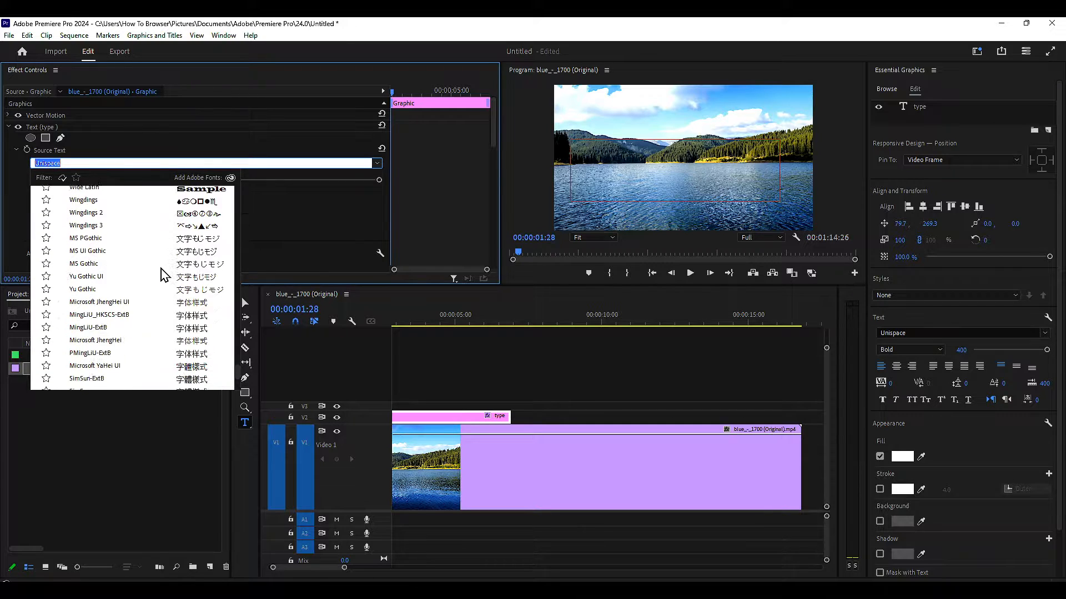
scroll(195, 261, "up", 6)
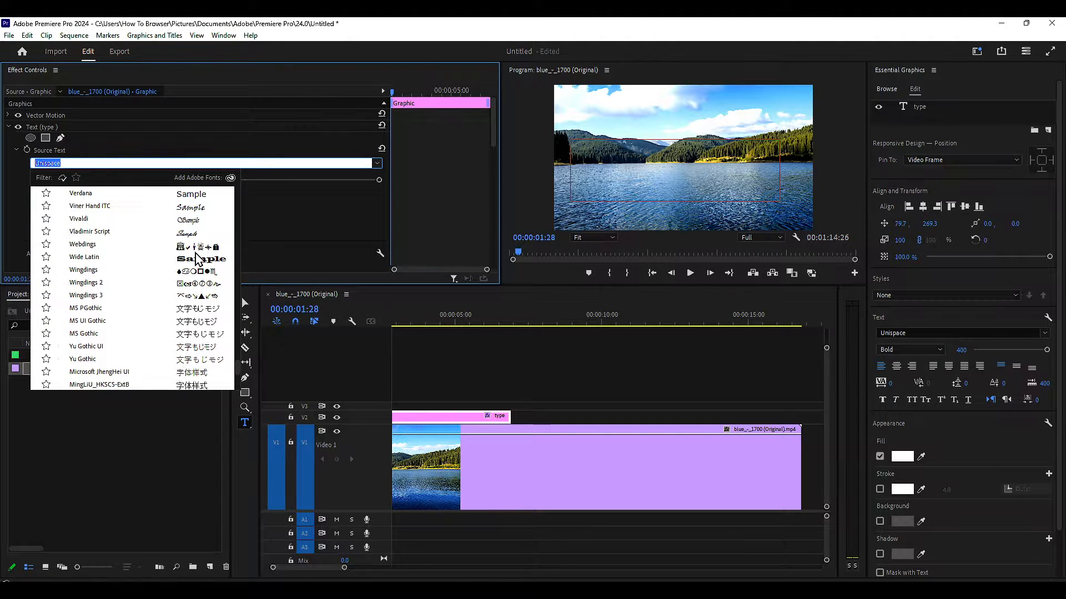
scroll(210, 283, "down", 2)
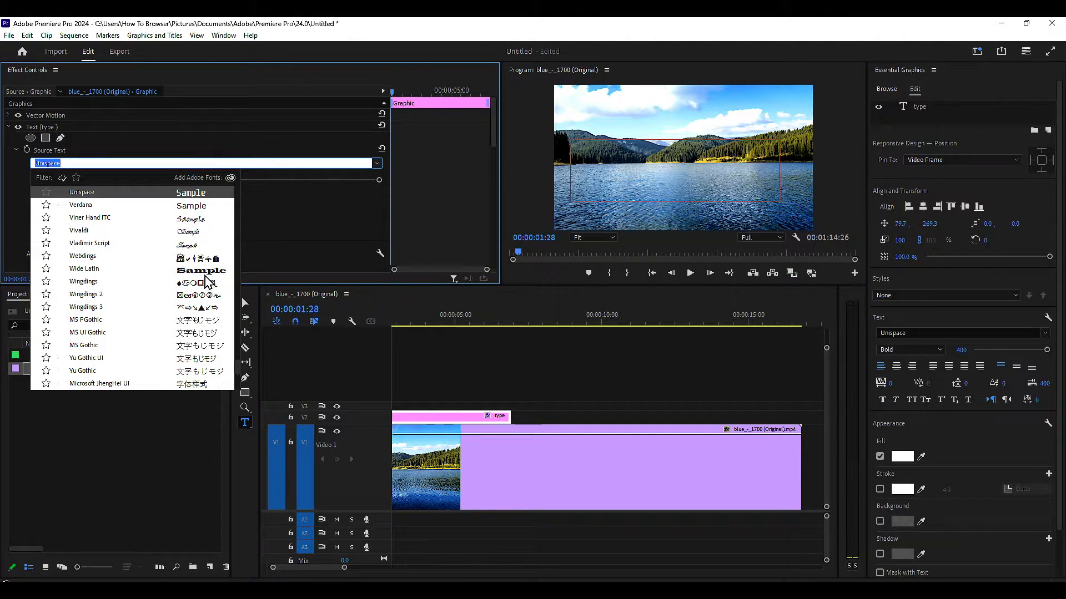
left_click(207, 284)
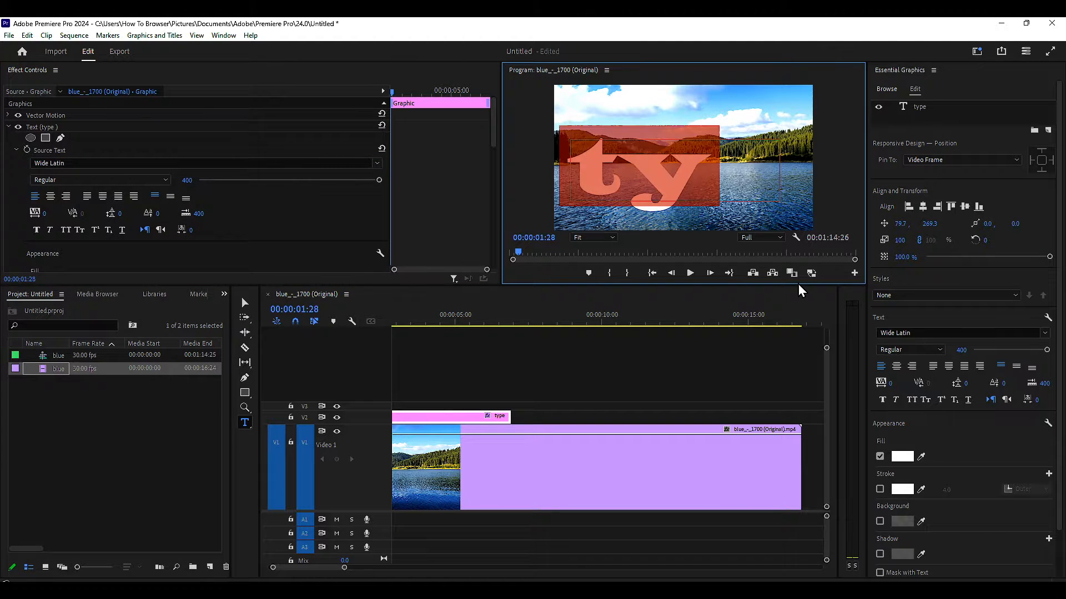
Step: Set the text's font size to 250 and select the whole word
left_click_drag(1046, 350, 1021, 352)
double_click(706, 190)
double_click(679, 161)
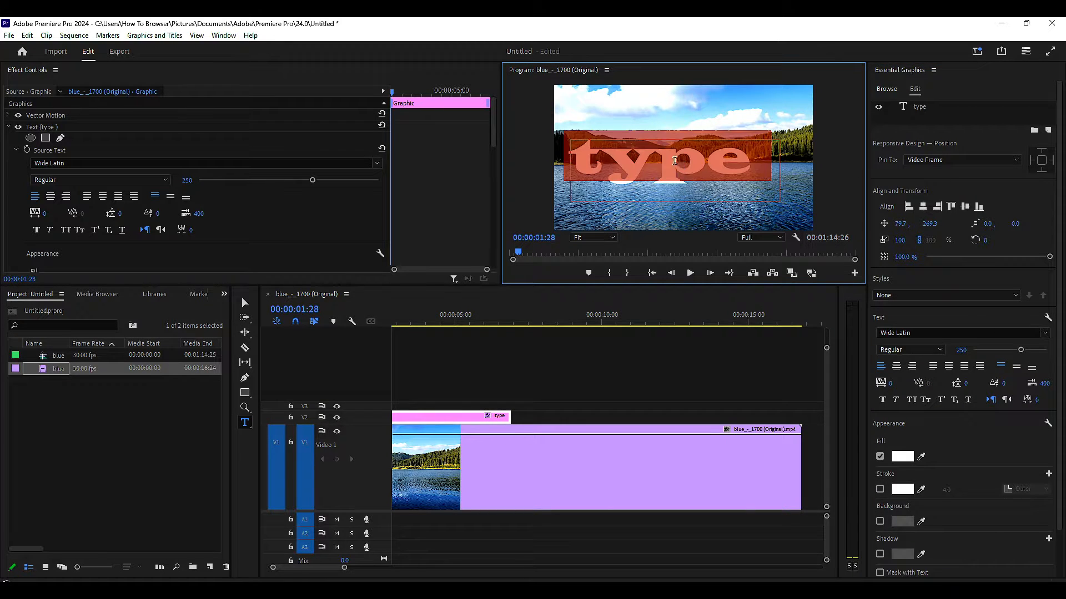
Step: Enlarge only the letter "p" in the word to font size 400
left_click(657, 150)
left_click_drag(702, 164, 662, 163)
left_click_drag(1023, 355, 1047, 352)
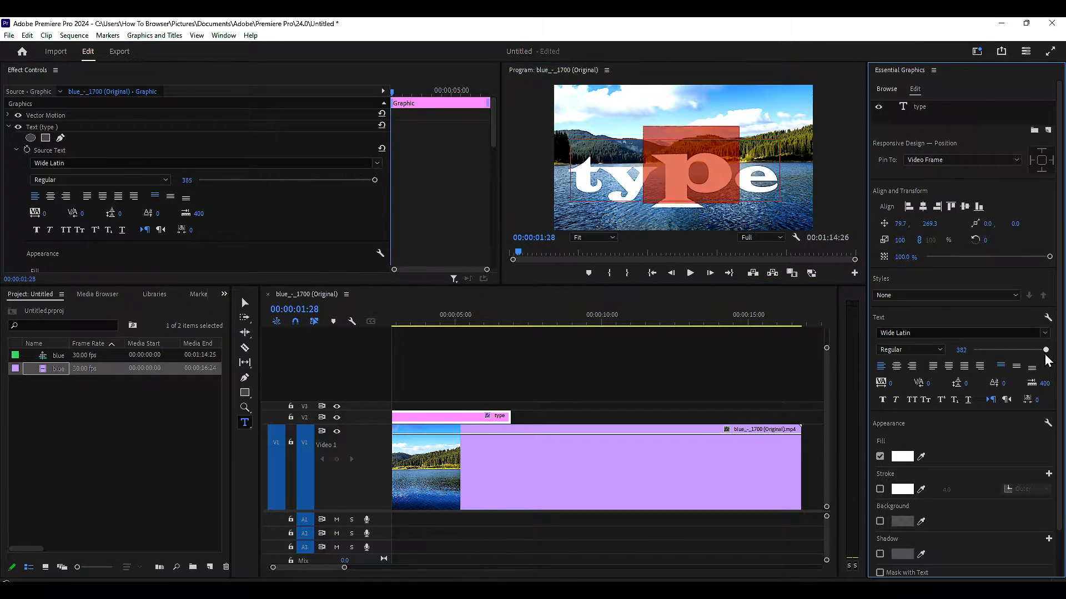
Step: Center the text horizontally and vertically in the video frame
left_click(712, 187)
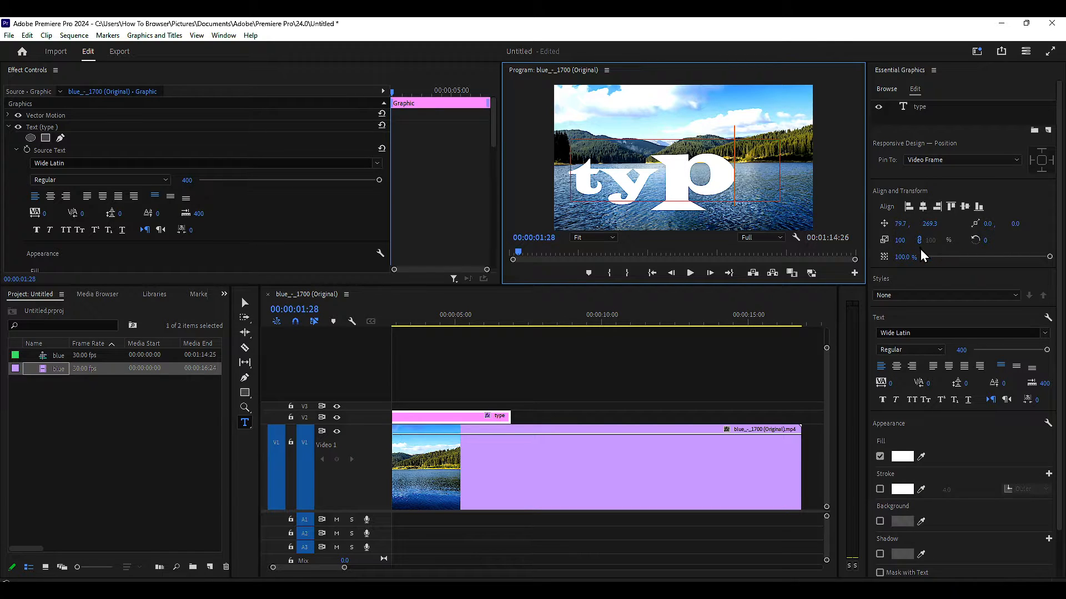
left_click(923, 206)
left_click(724, 191)
left_click(965, 205)
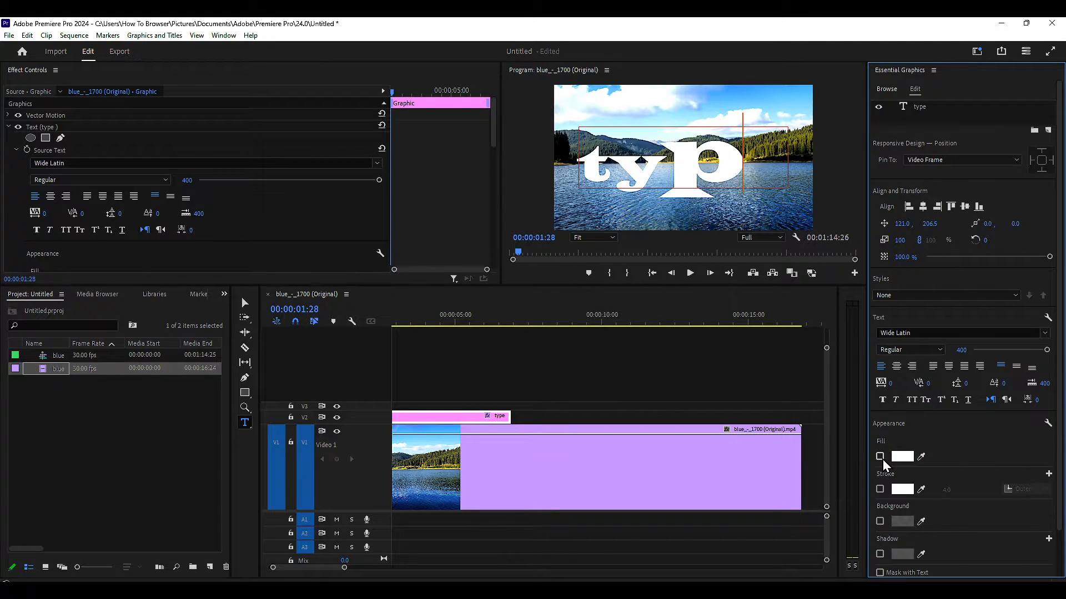
Step: Change the text's fill color to orange-red
left_click(906, 459)
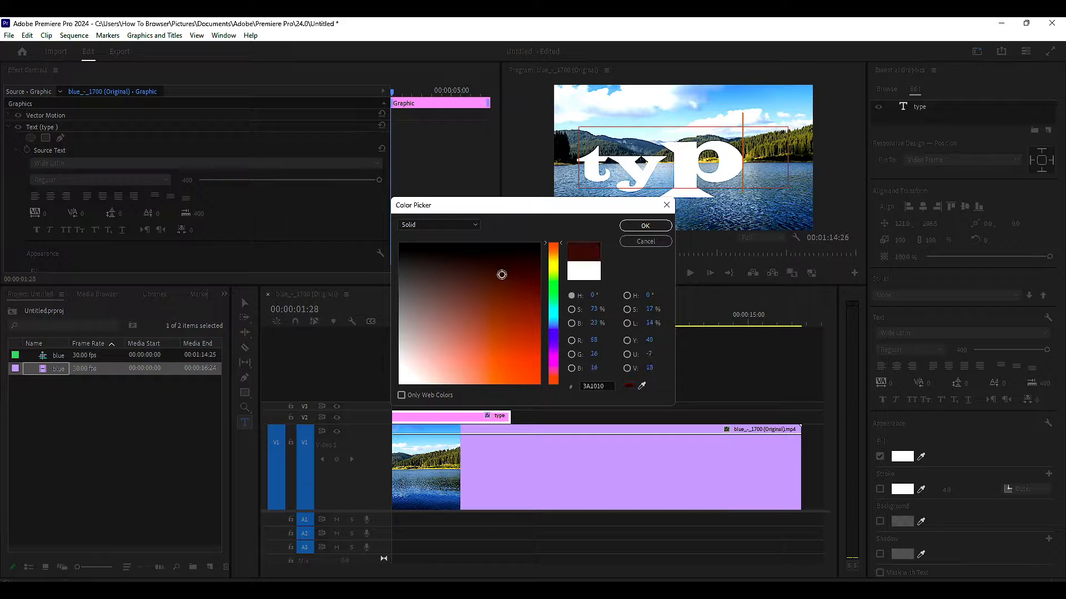
left_click(510, 304)
left_click(645, 226)
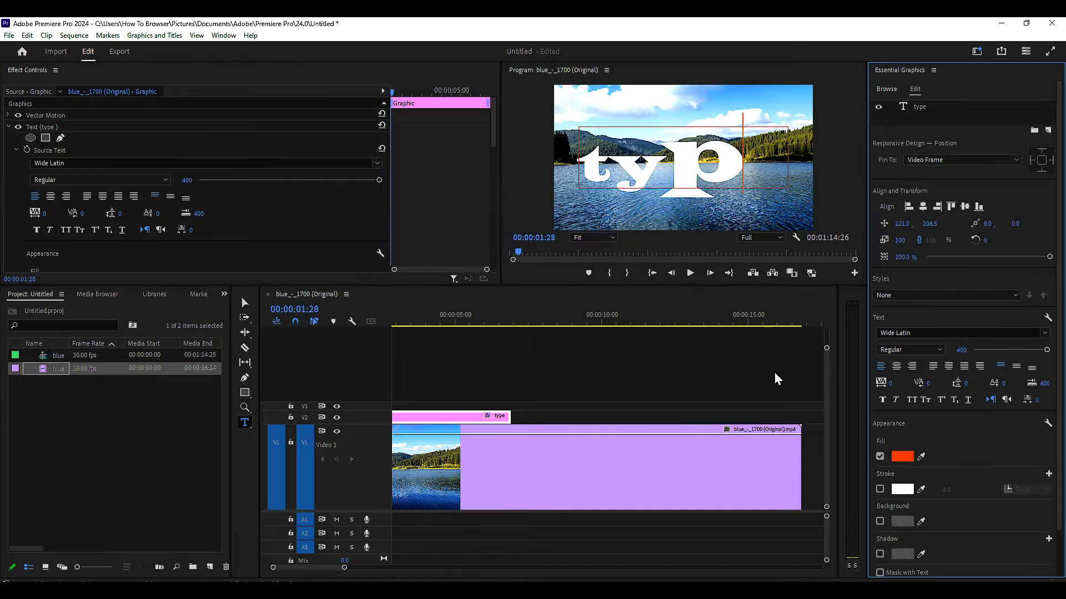
left_click(902, 457)
left_click(635, 226)
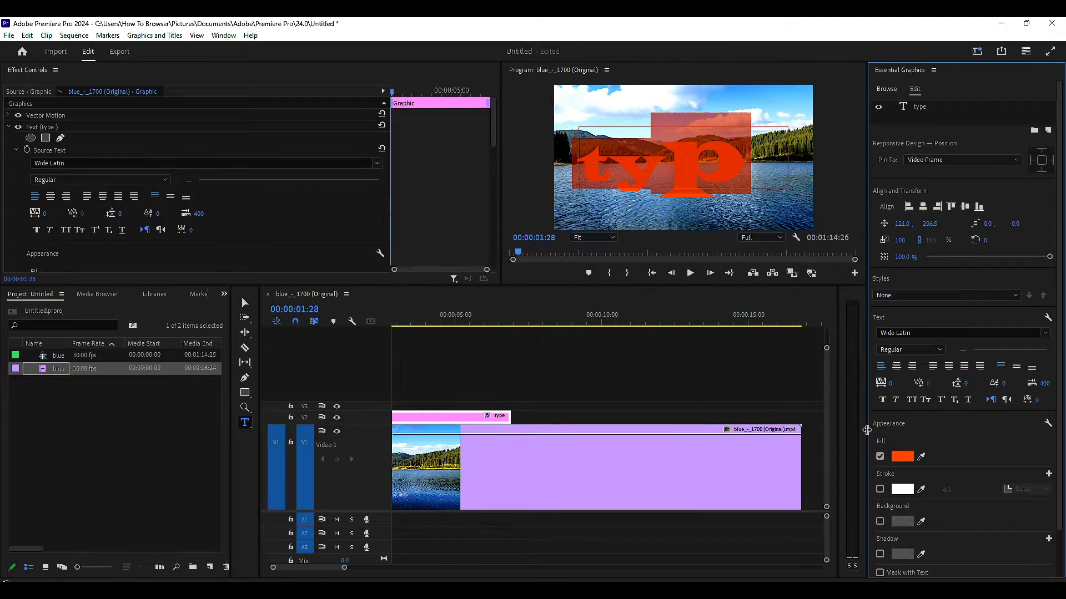
Step: Add a white outer stroke with a width of 22 to the whole word
left_click(877, 490)
left_click(902, 490)
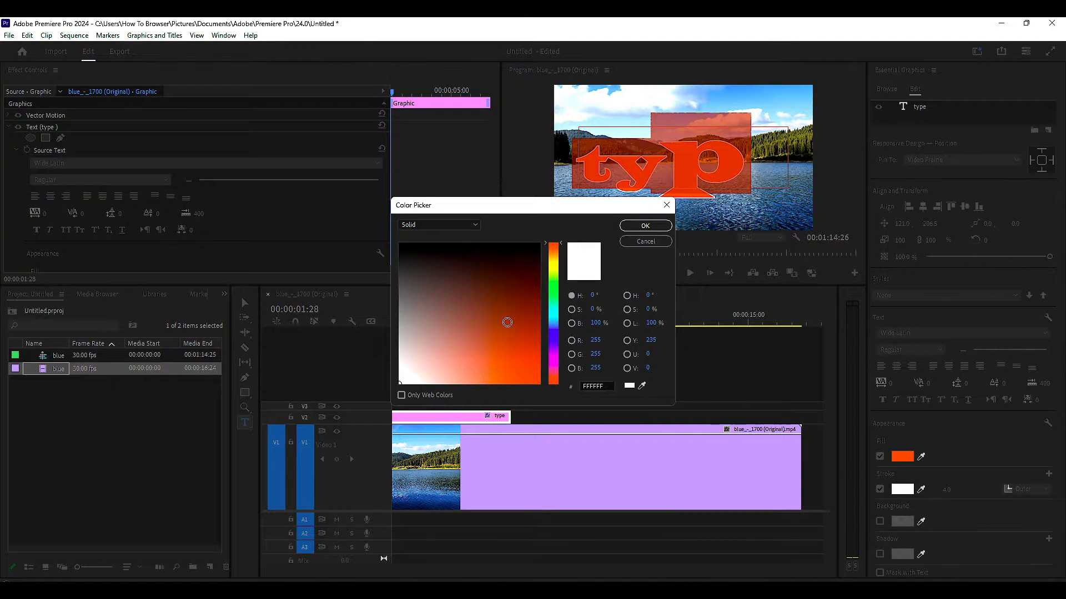
left_click(645, 225)
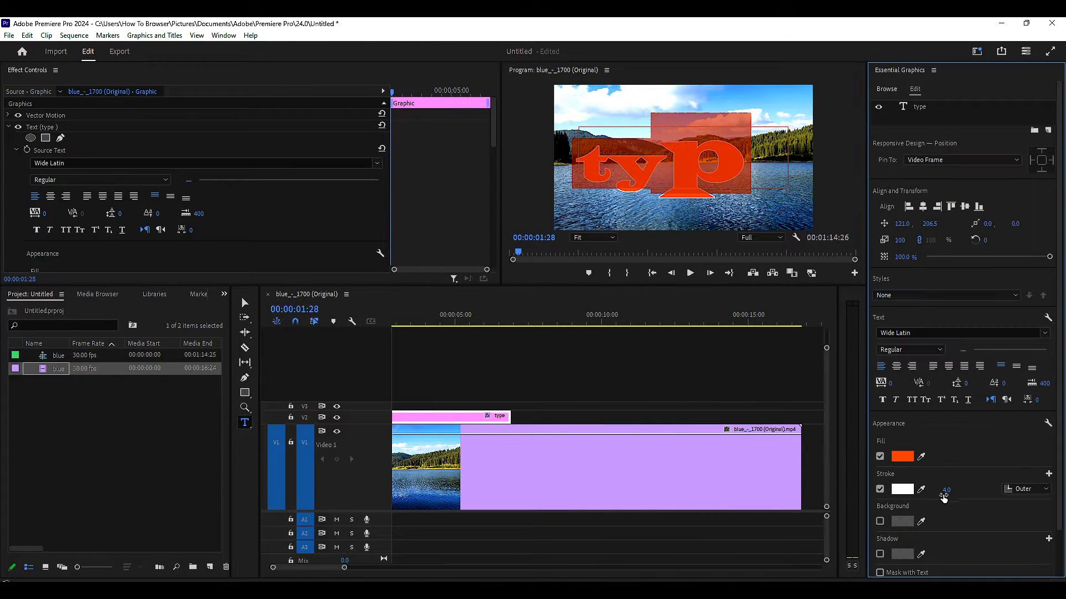
left_click_drag(945, 492, 968, 491)
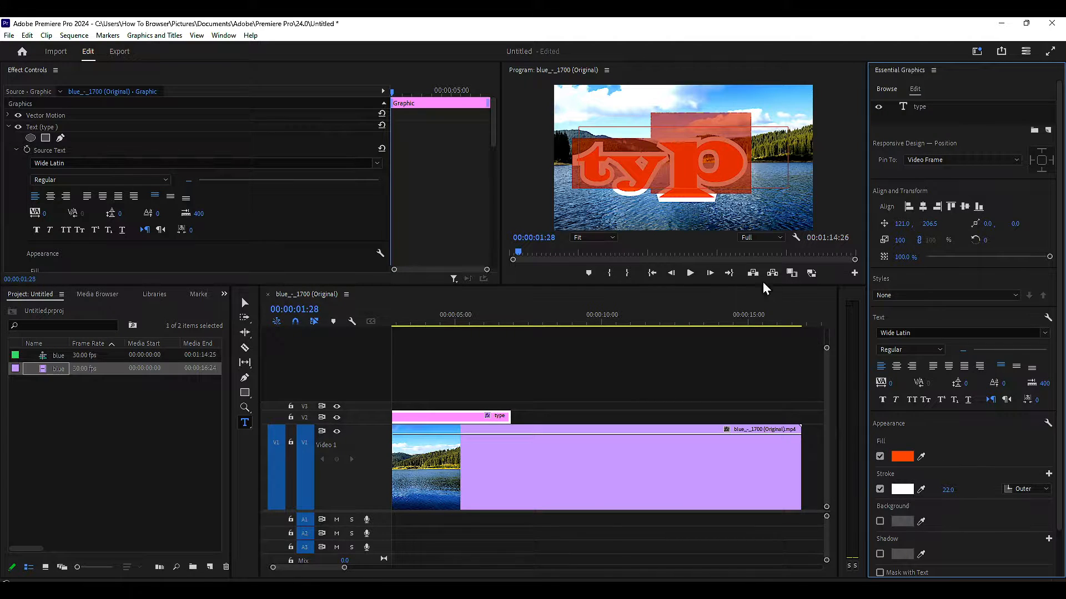
left_click(731, 194)
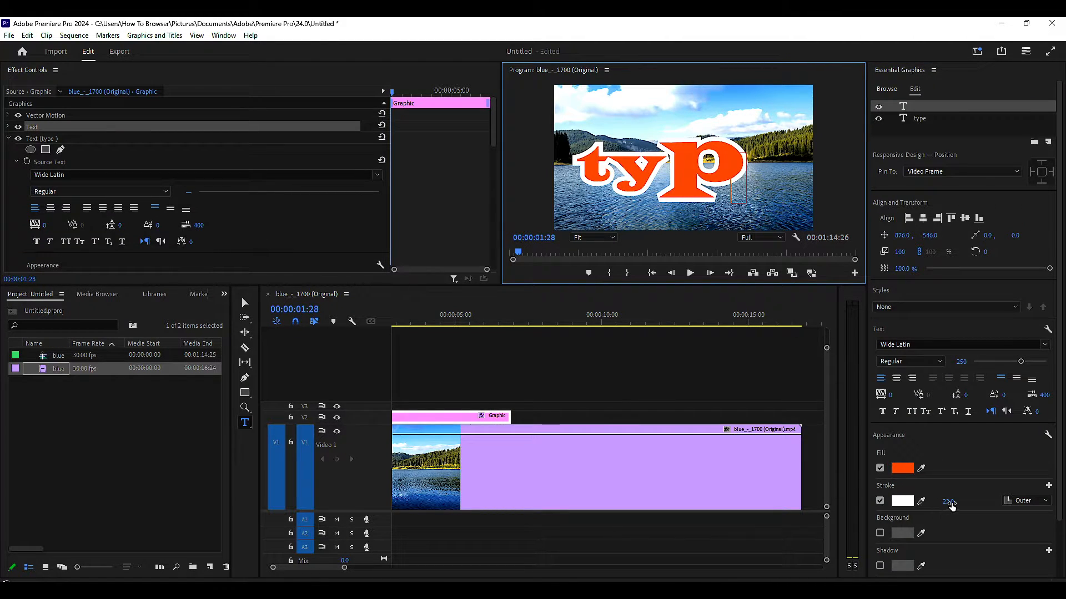
scroll(951, 499, "down", 1)
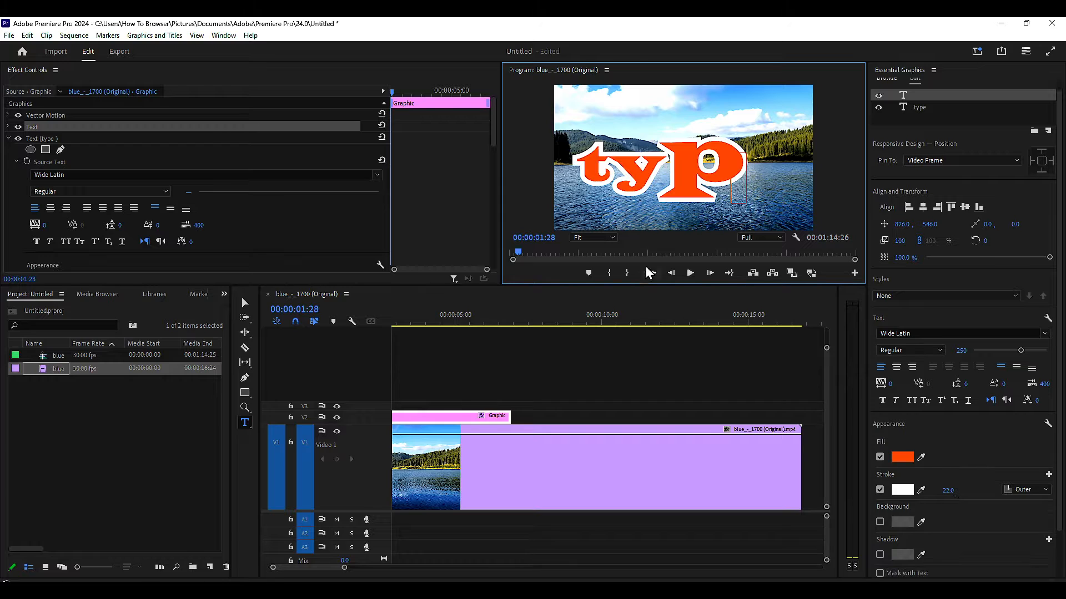
Step: Try Mask with Text on the word, toggling its Invert option, and turn the masking off again
left_click(658, 143)
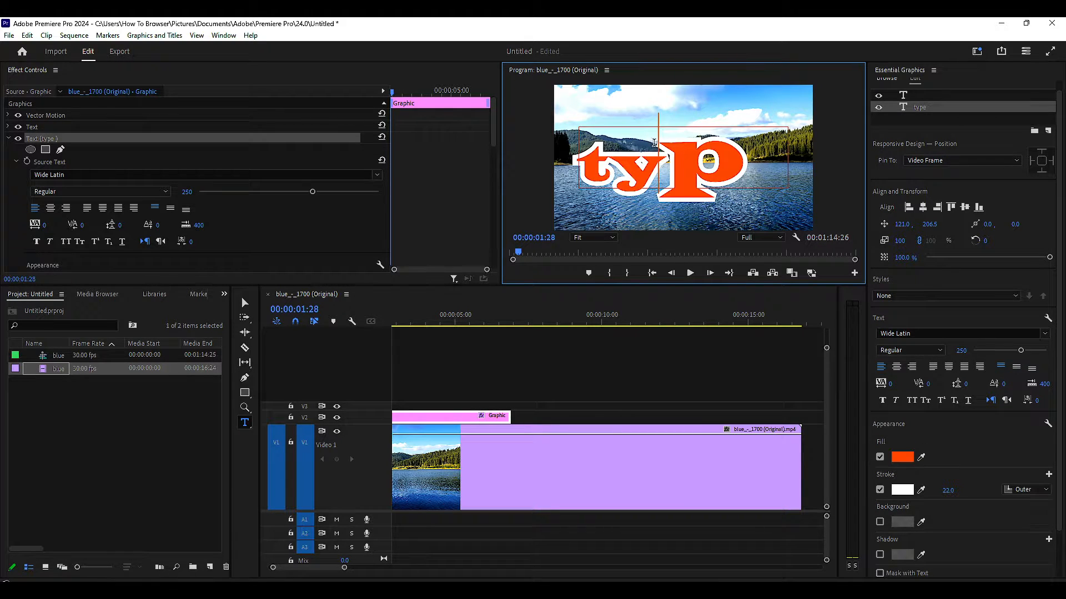
scroll(183, 209, "down", 1)
scroll(185, 208, "down", 5)
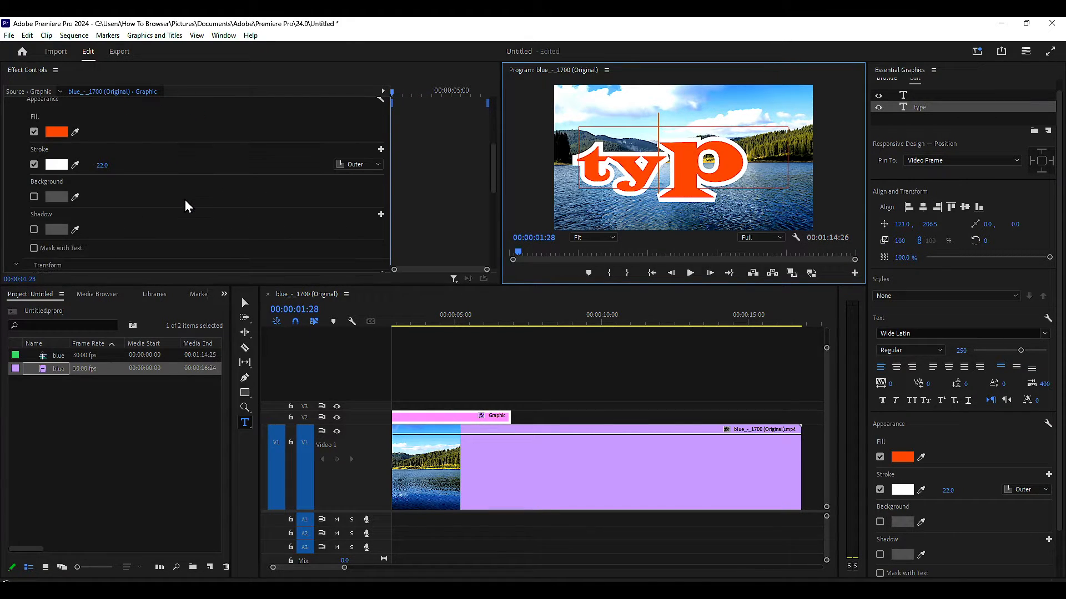
scroll(186, 206, "down", 1)
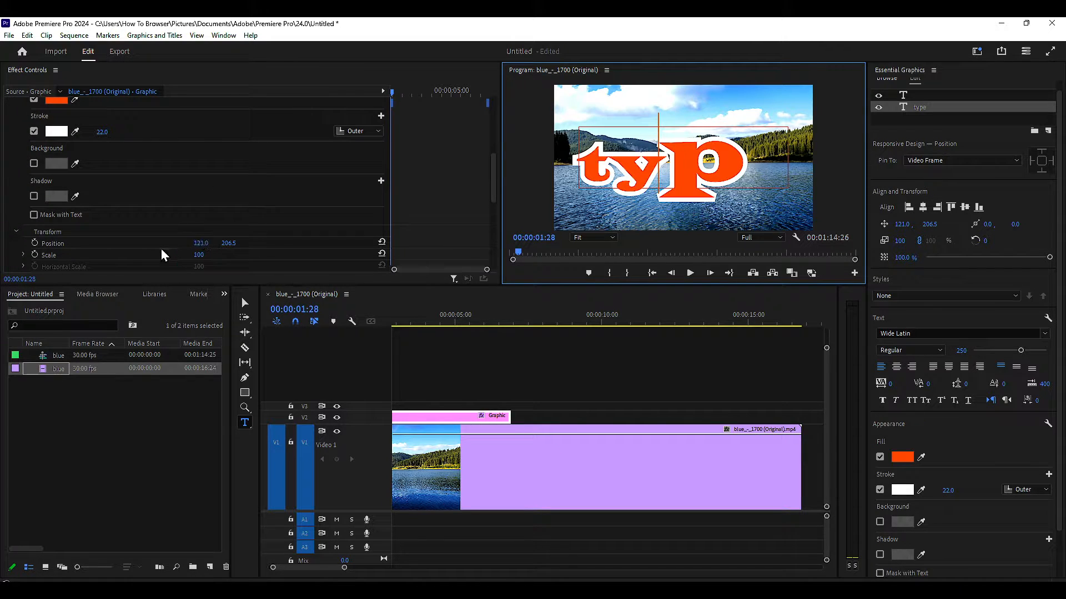
left_click(49, 217)
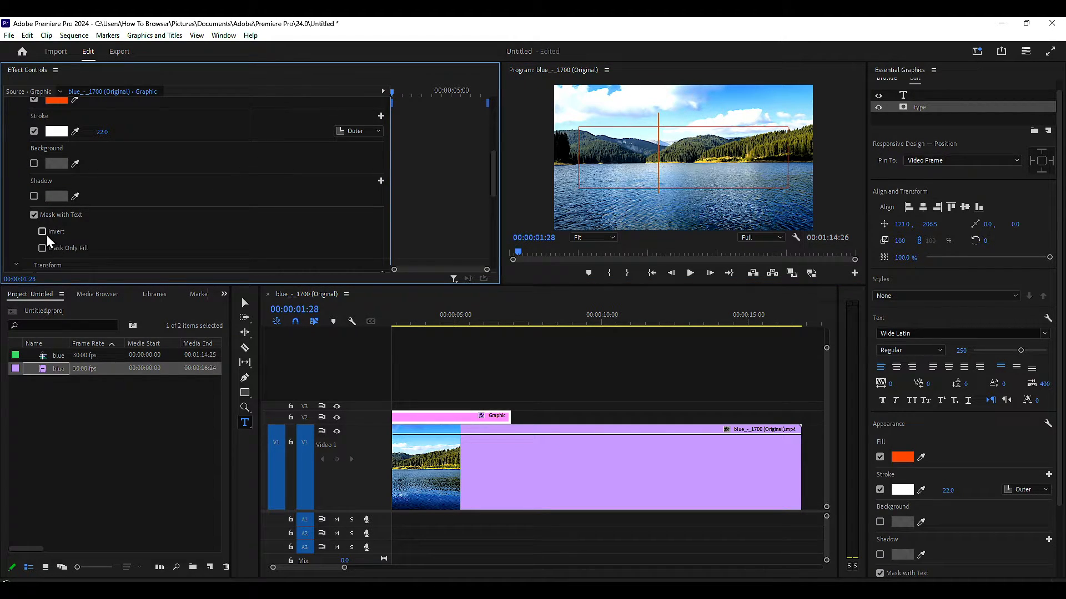
left_click(44, 232)
left_click(45, 233)
scroll(99, 222, "down", 2)
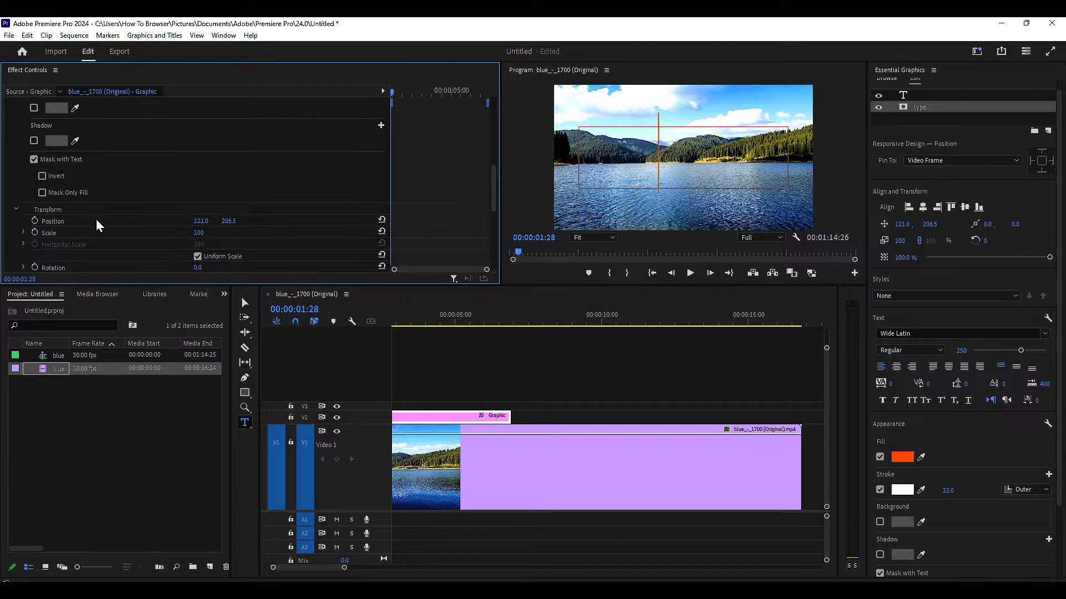
left_click(34, 160)
Step: Add a four-point polygon mask to the text, pull its corners outward and move it over the letter "t"
scroll(133, 172, "up", 10)
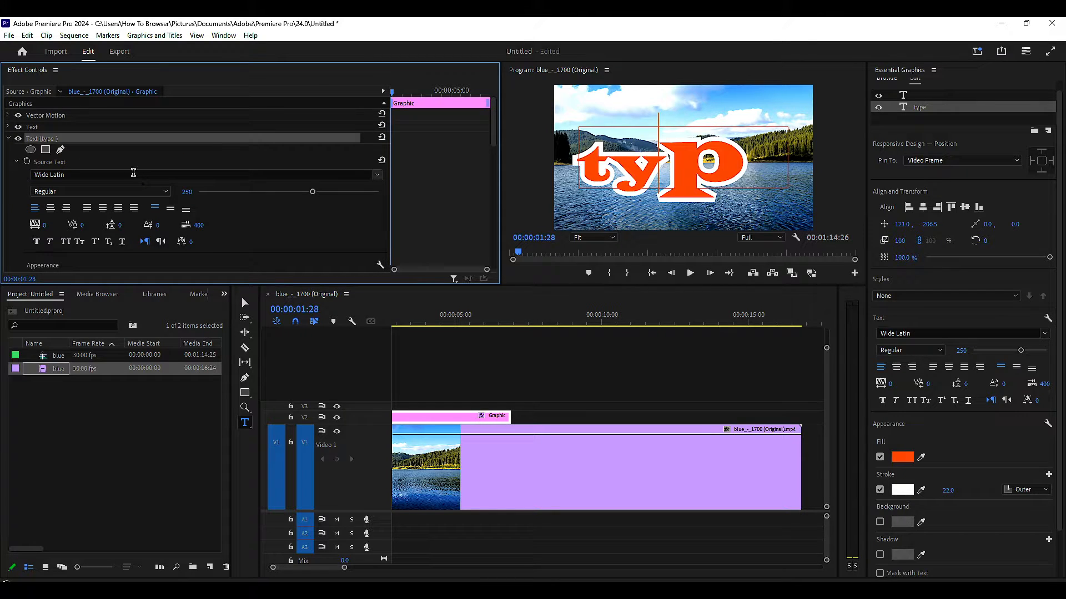
left_click(46, 149)
left_click_drag(688, 156, 685, 236)
mouse_move(662, 166)
left_mouse_down()
mouse_move(696, 155)
mouse_move(646, 163)
mouse_move(666, 162)
left_mouse_up()
left_click_drag(647, 126, 622, 102)
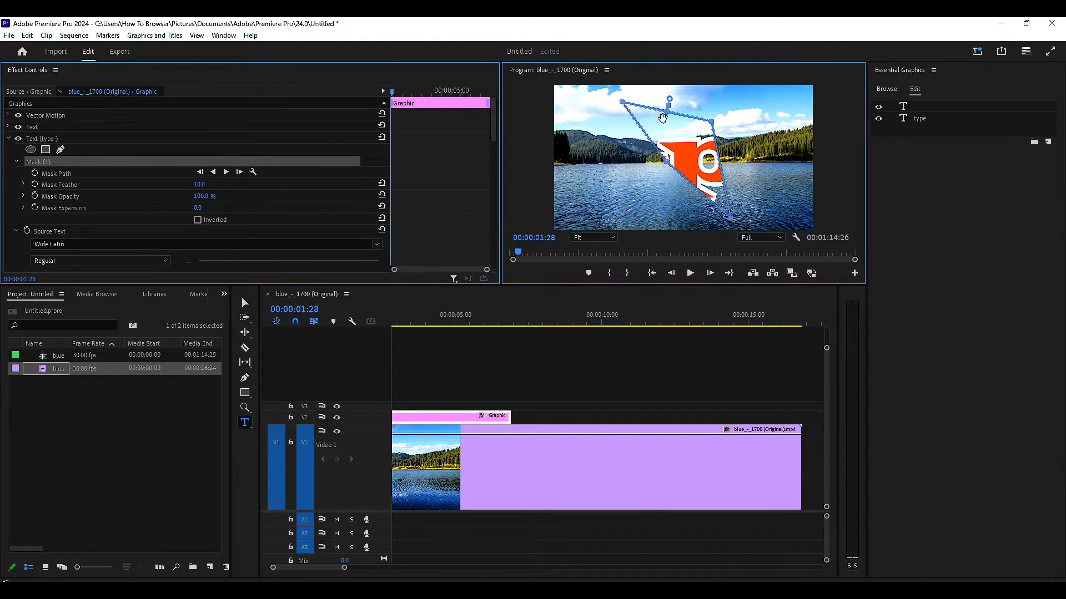
left_click_drag(685, 144, 592, 157)
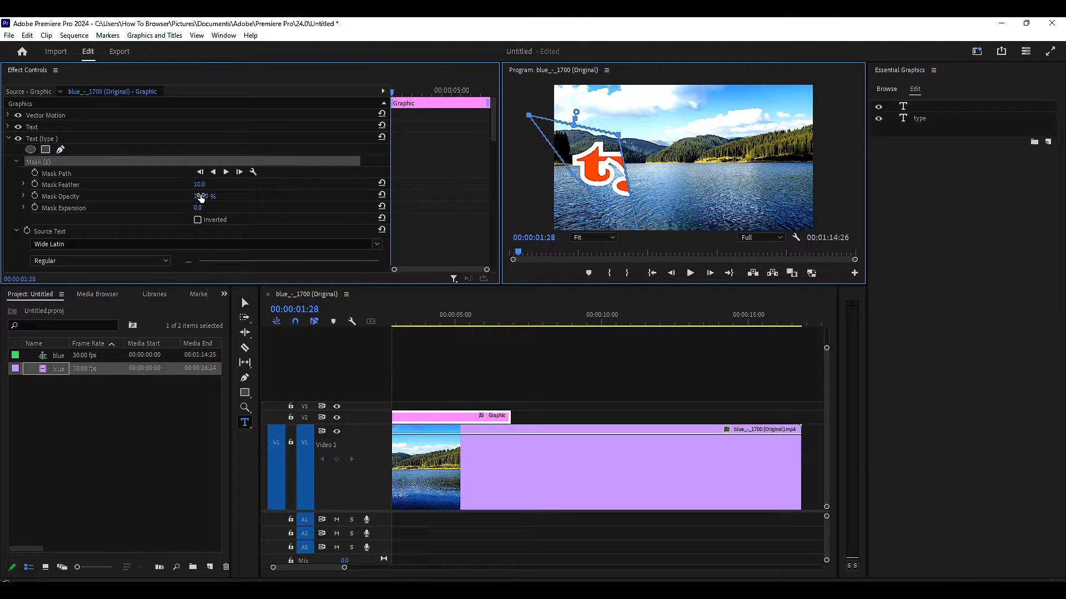
Step: Set the mask feather to 100 and reshape the mask so that it covers most of the word
left_click_drag(198, 185, 248, 185)
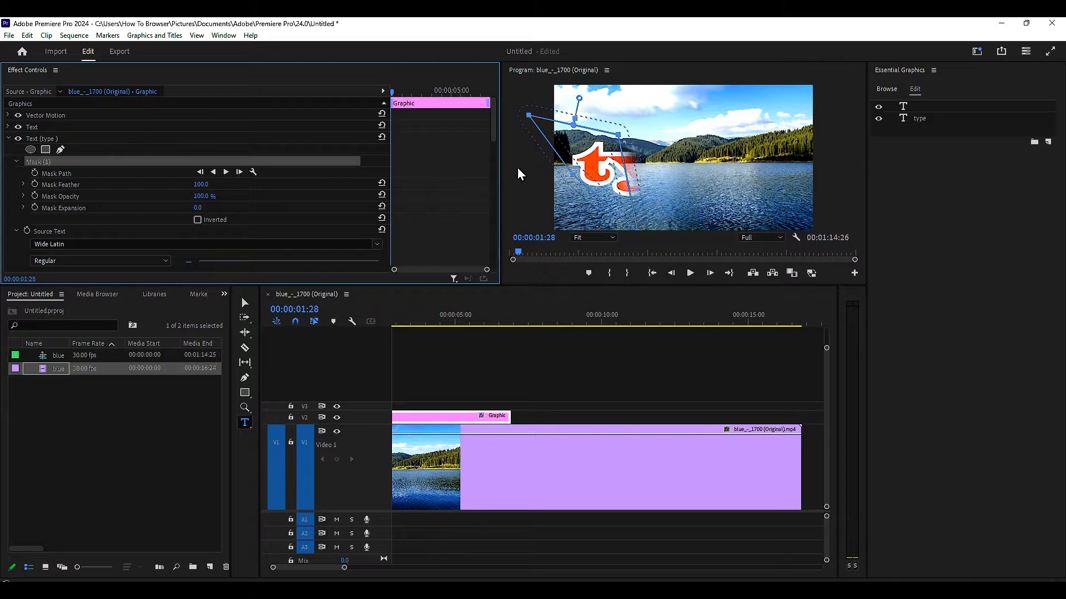
left_click_drag(597, 166, 497, 186)
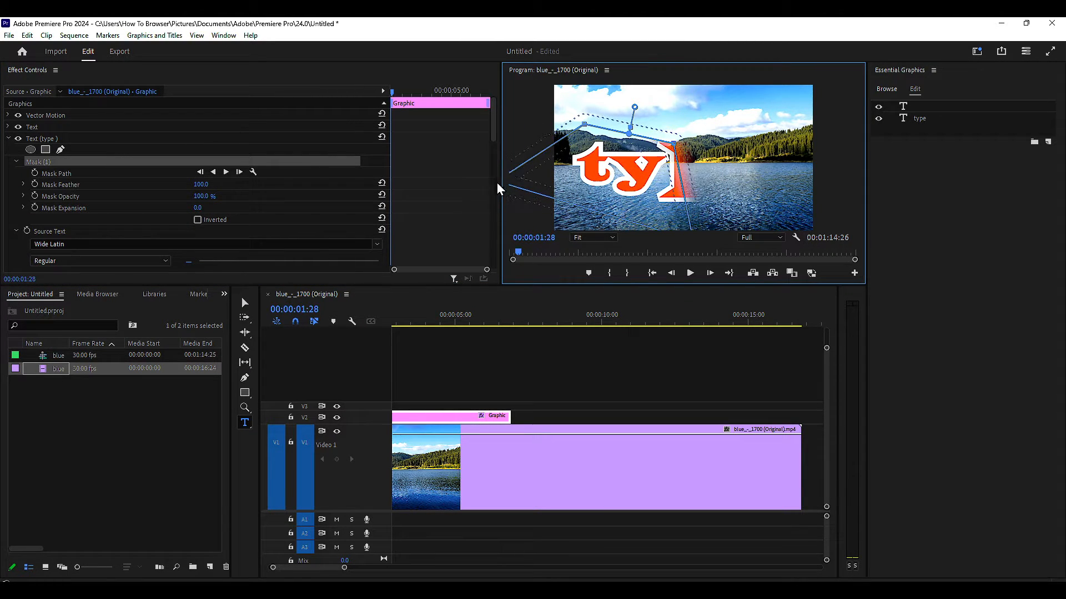
left_click_drag(645, 178, 705, 163)
left_click_drag(642, 111, 539, 106)
left_click_drag(626, 150, 596, 114)
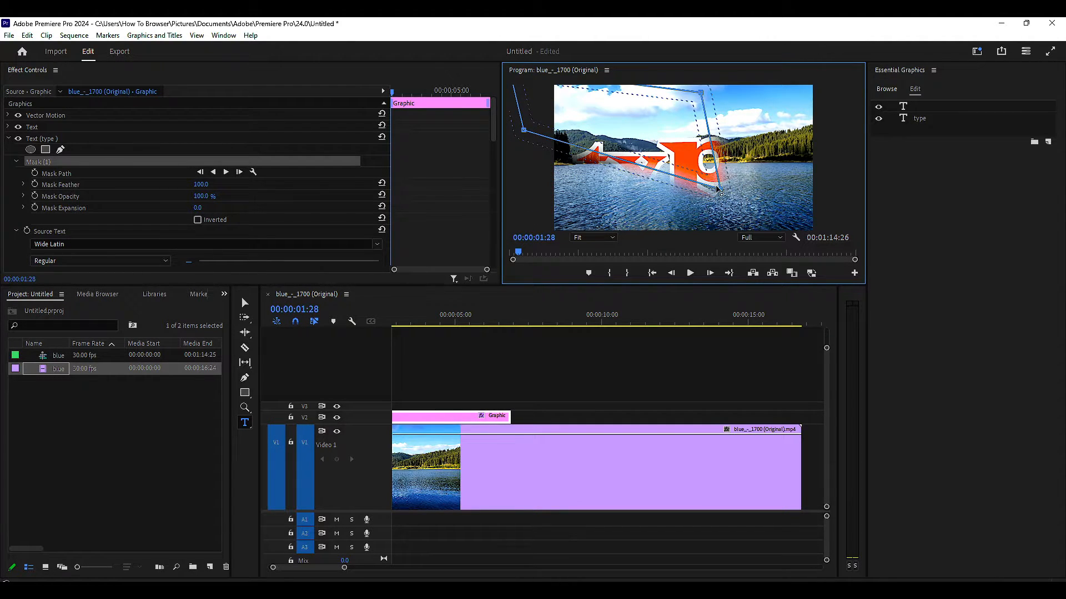
left_click_drag(719, 189, 713, 144)
left_click_drag(661, 107, 704, 167)
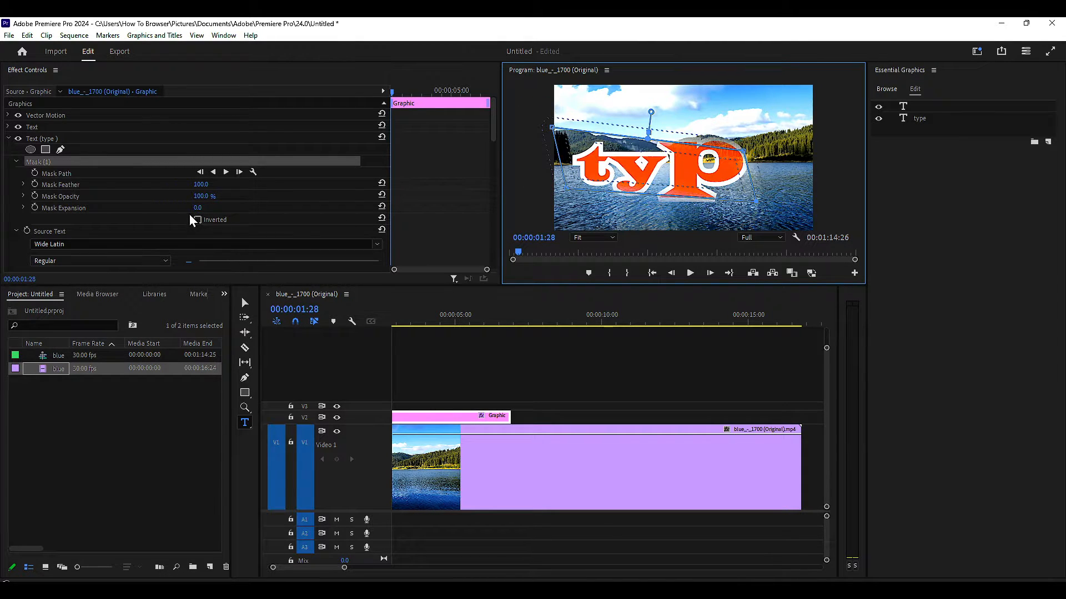
Step: Try Mask with Text again on the masked word and turn it back off
scroll(172, 219, "down", 5)
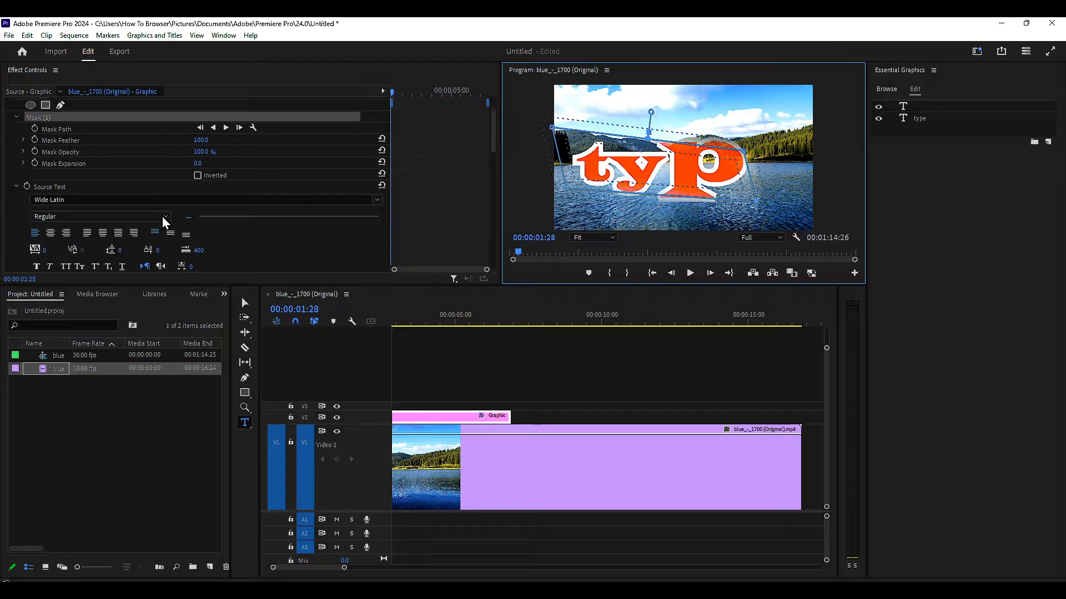
scroll(204, 195, "down", 2)
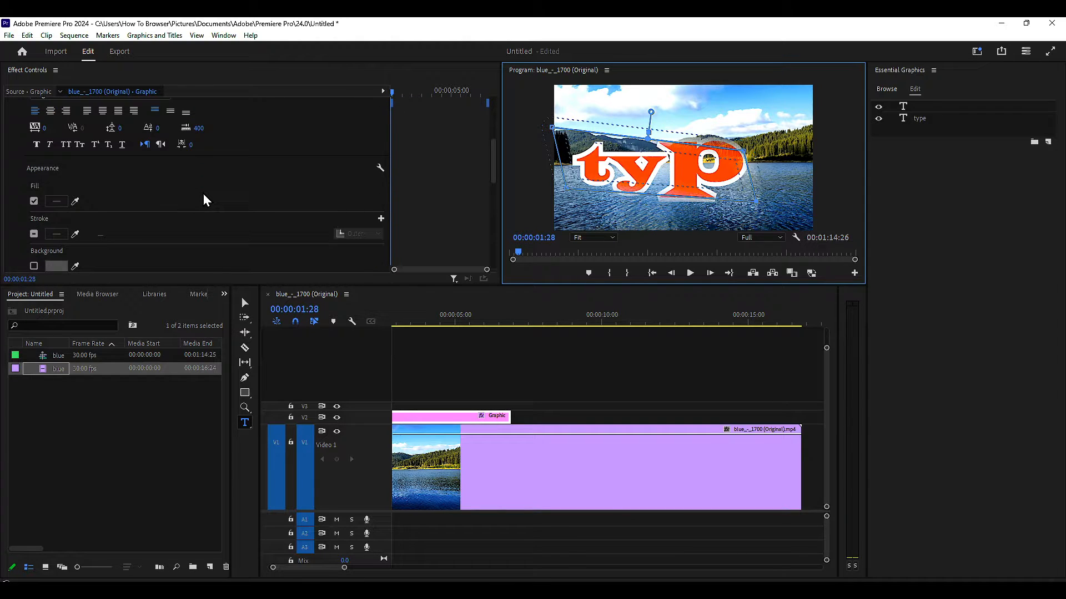
scroll(206, 200, "down", 6)
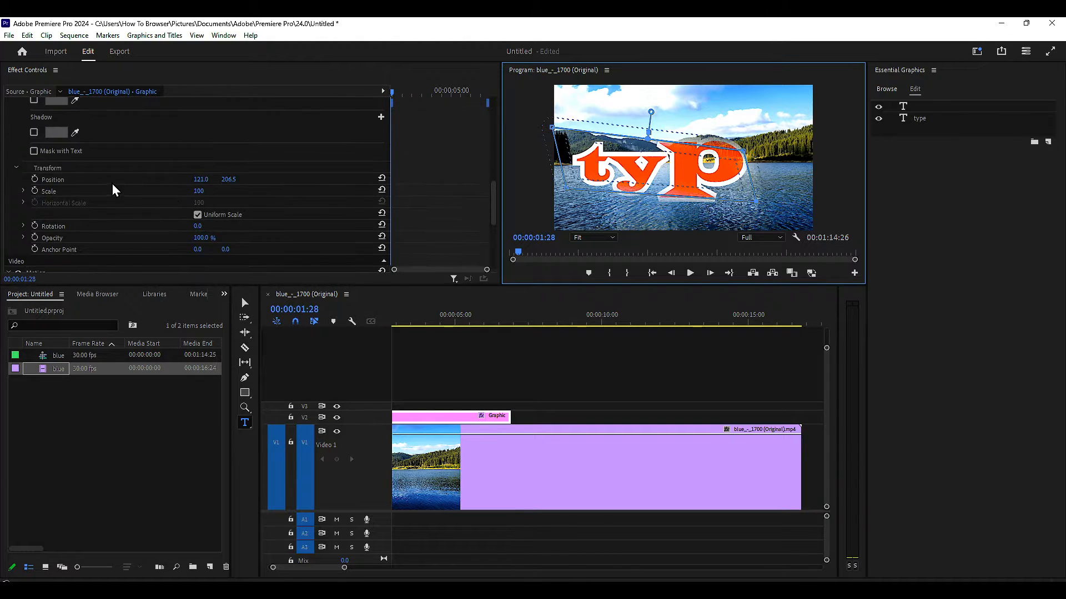
scroll(114, 190, "up", 1)
left_click(35, 185)
left_click(35, 185)
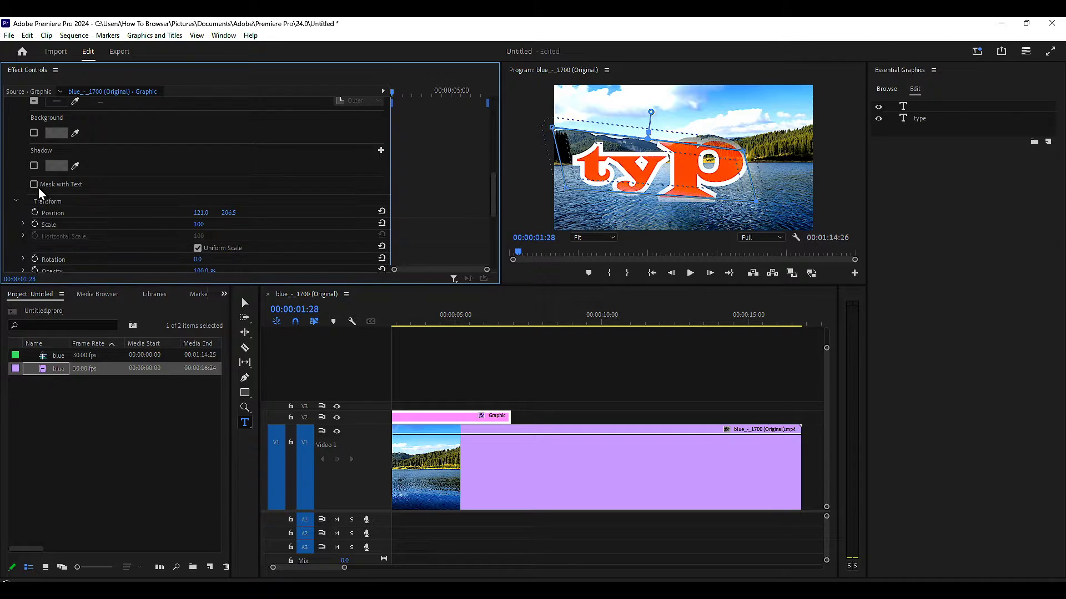
left_click(34, 185)
left_click(42, 201)
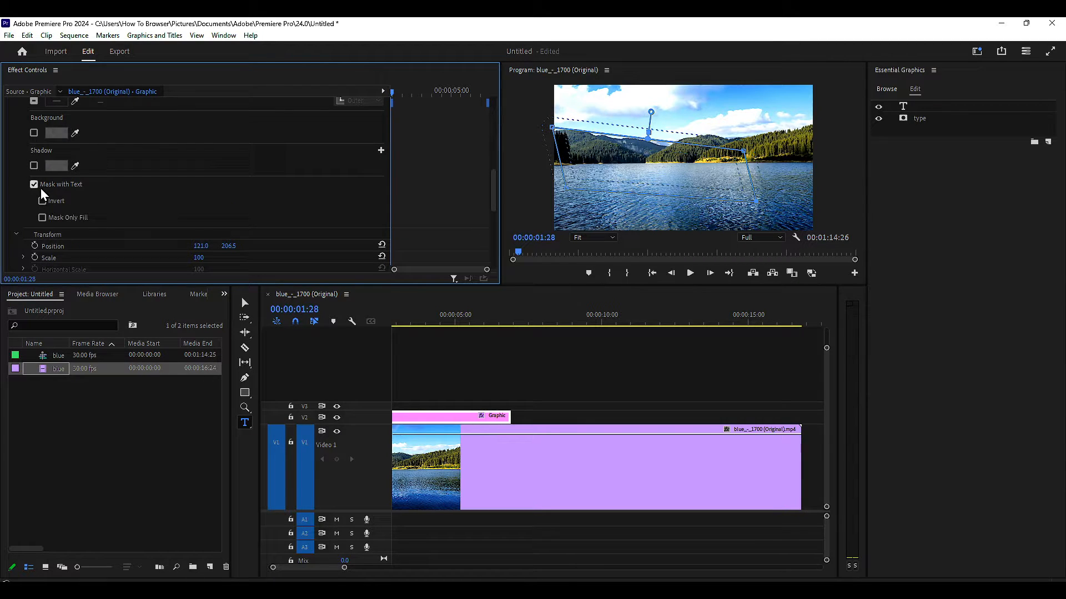
scroll(192, 173, "up", 3)
left_click(33, 217)
Step: Turn on the text's shadow and raise its opacity to 100%
left_click(33, 199)
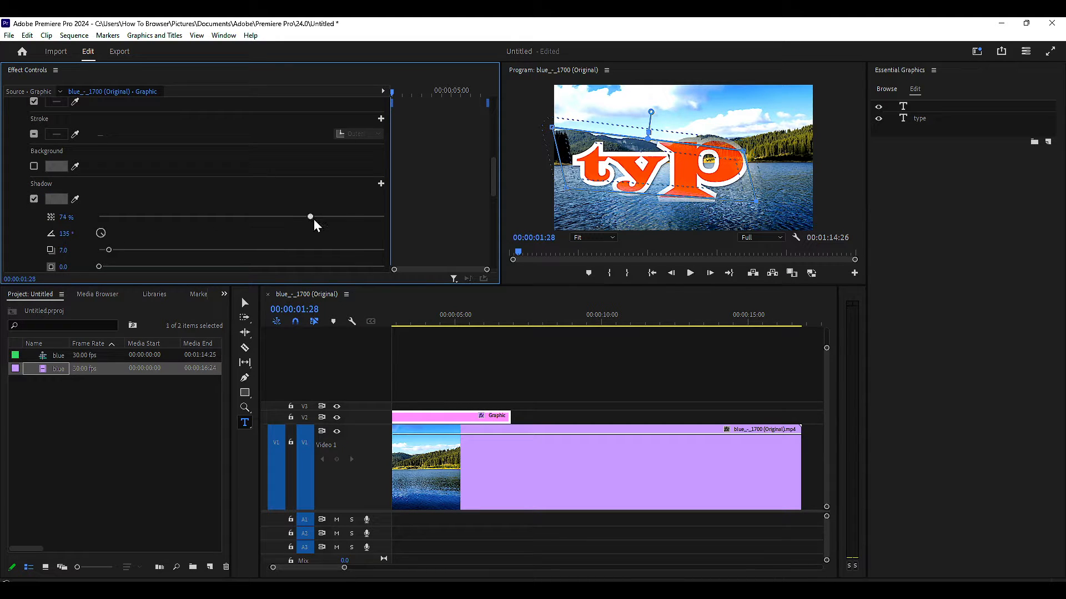
left_click_drag(316, 216, 348, 217)
Step: Try a background behind the "type" text layer and turn it off again
left_click(915, 118)
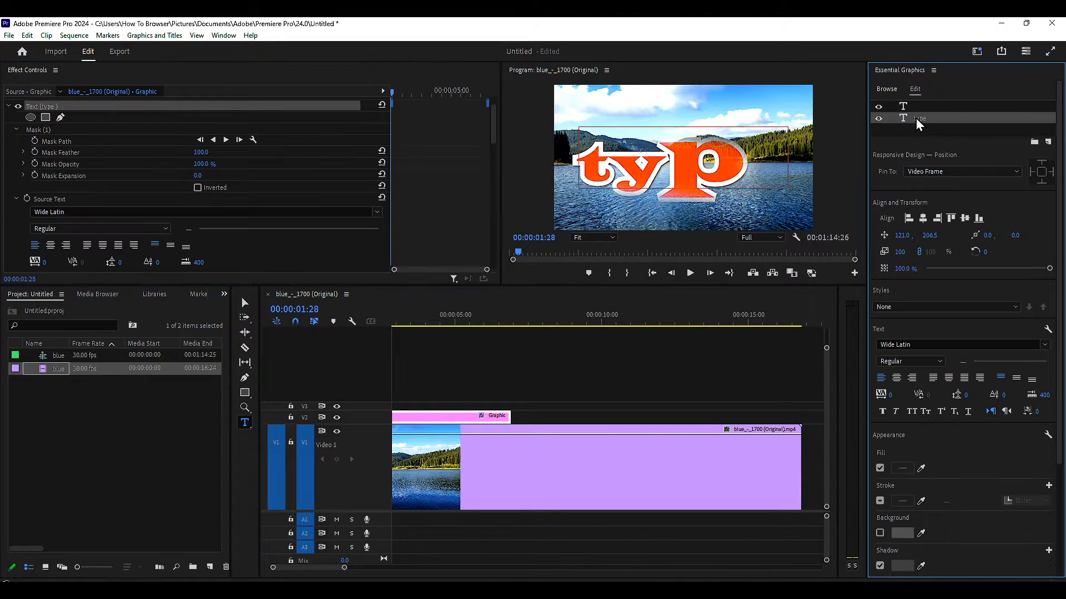
scroll(944, 280, "down", 1)
scroll(968, 255, "down", 4)
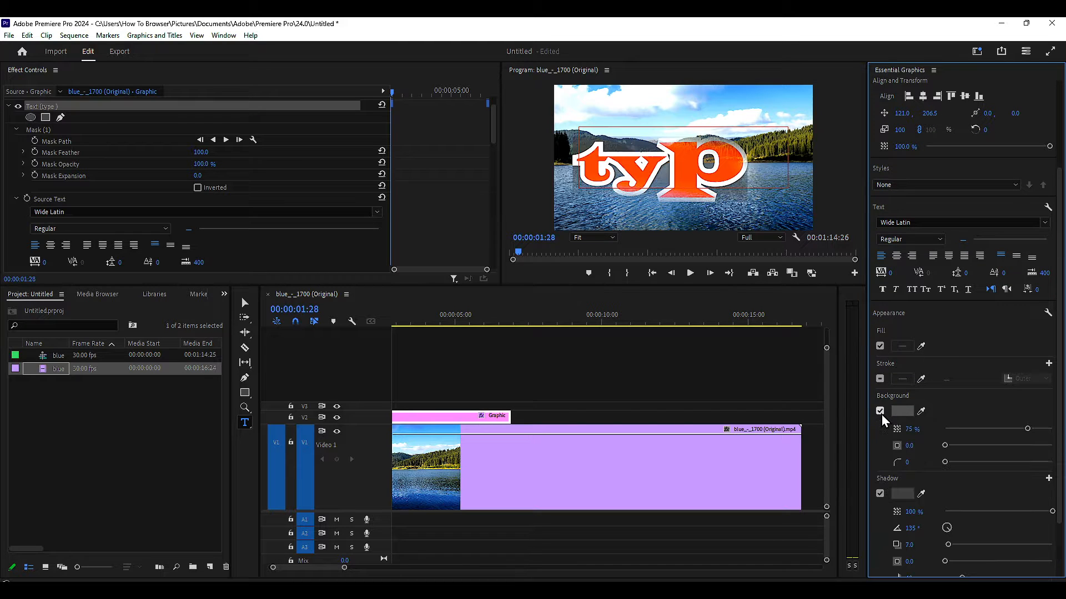
scroll(931, 308, "up", 5)
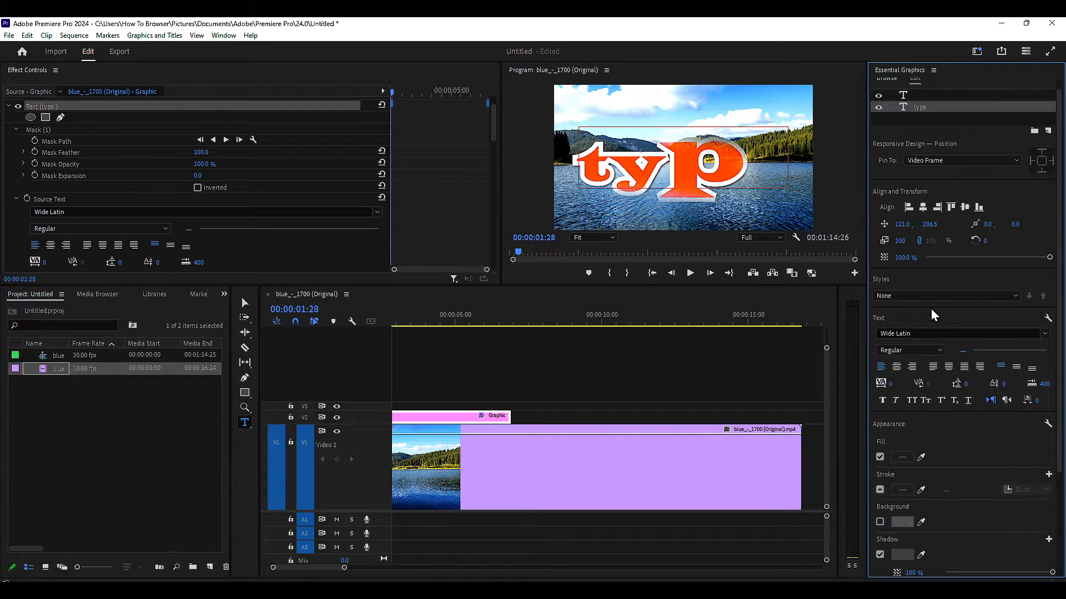
Step: Delete the empty extra text layer above the "type" layer
left_click(905, 106)
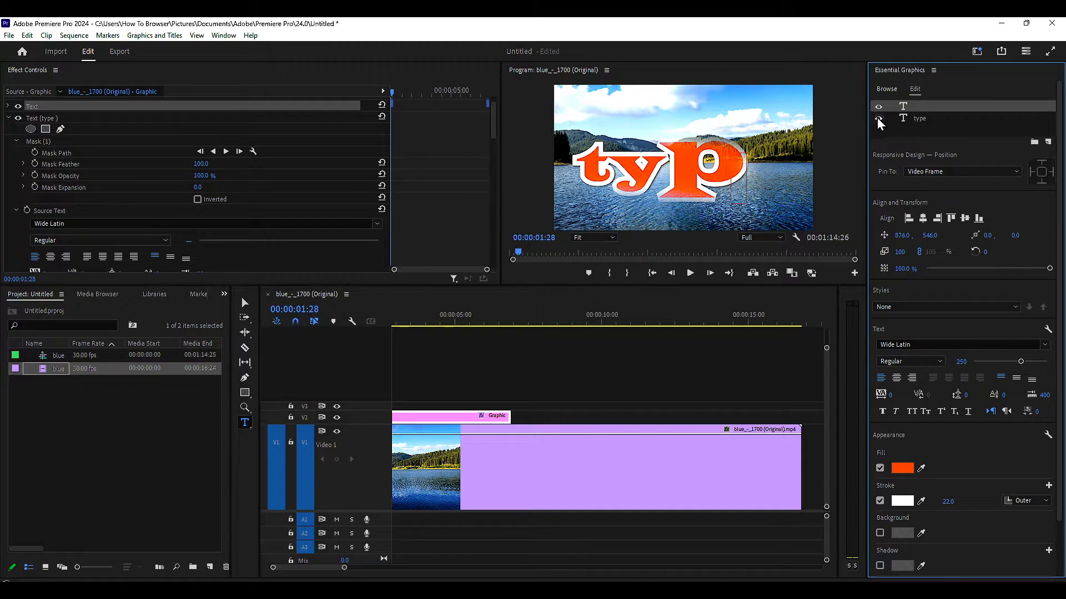
right_click(910, 114)
left_click(917, 135)
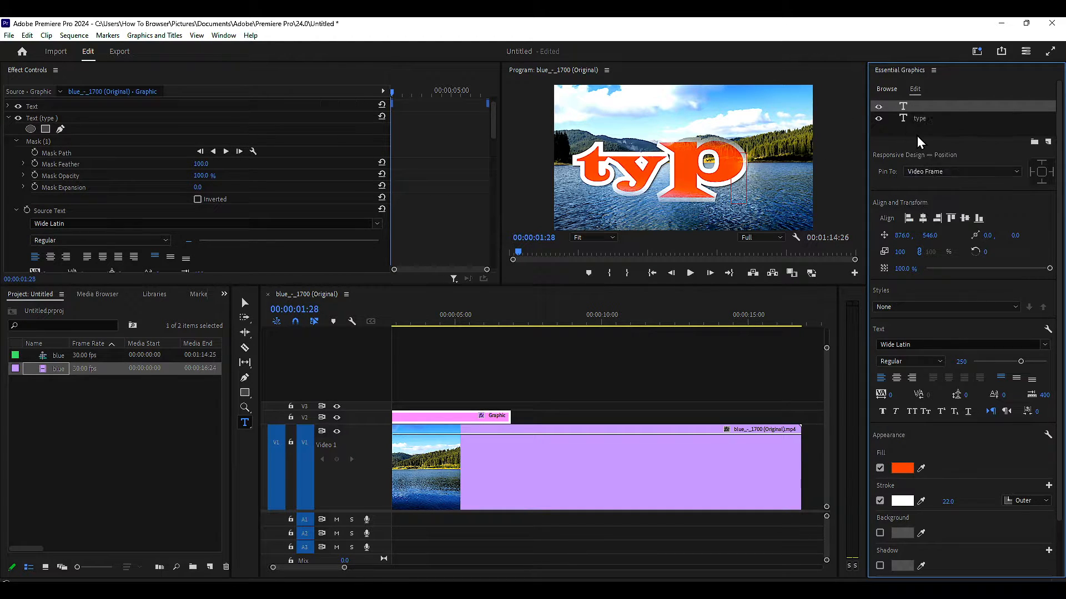
Step: Toggle the visibility of the "type" text layer off and on, leaving it shown
left_click(877, 108)
left_click(875, 108)
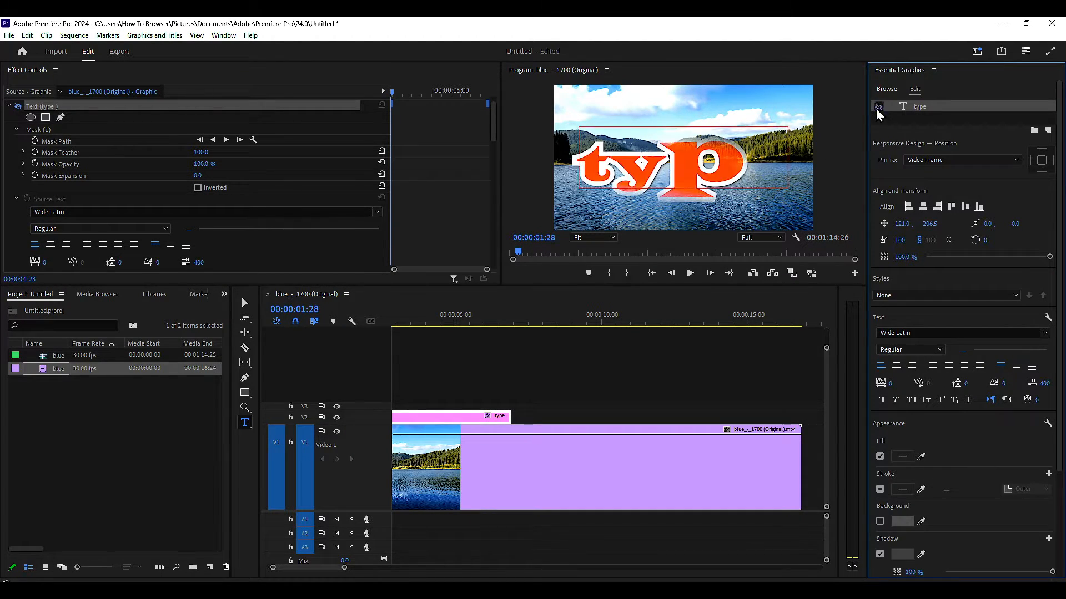
left_click(875, 108)
left_click(876, 108)
left_click(877, 109)
left_click(876, 108)
left_click(876, 109)
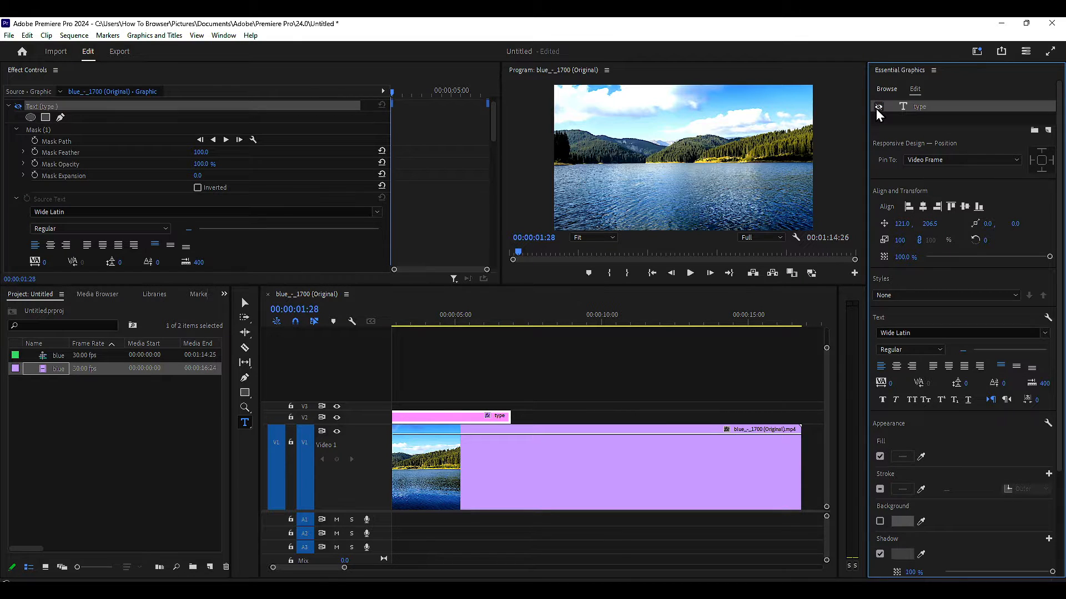
left_click(876, 109)
Step: Select the word again and rotate the angle of its shadow
left_click(670, 164)
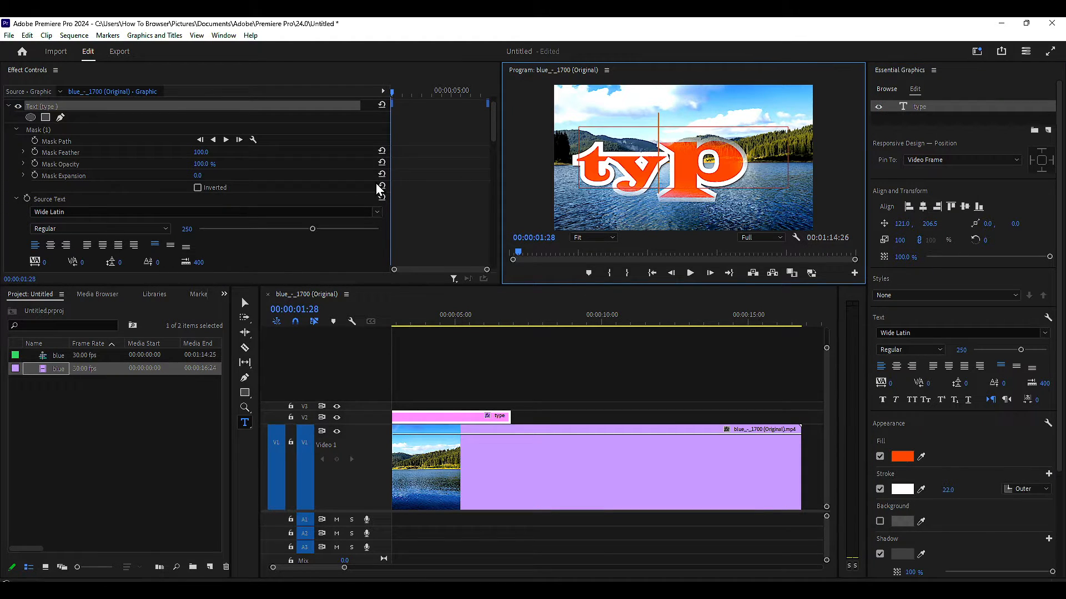
scroll(239, 183, "down", 3)
scroll(237, 180, "down", 5)
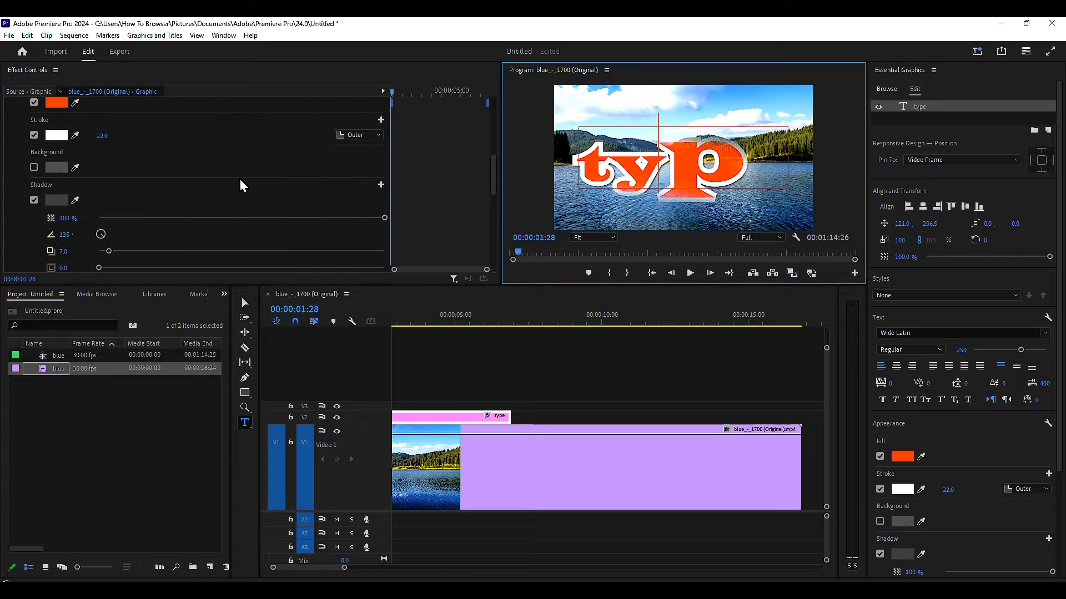
scroll(84, 126, "down", 1)
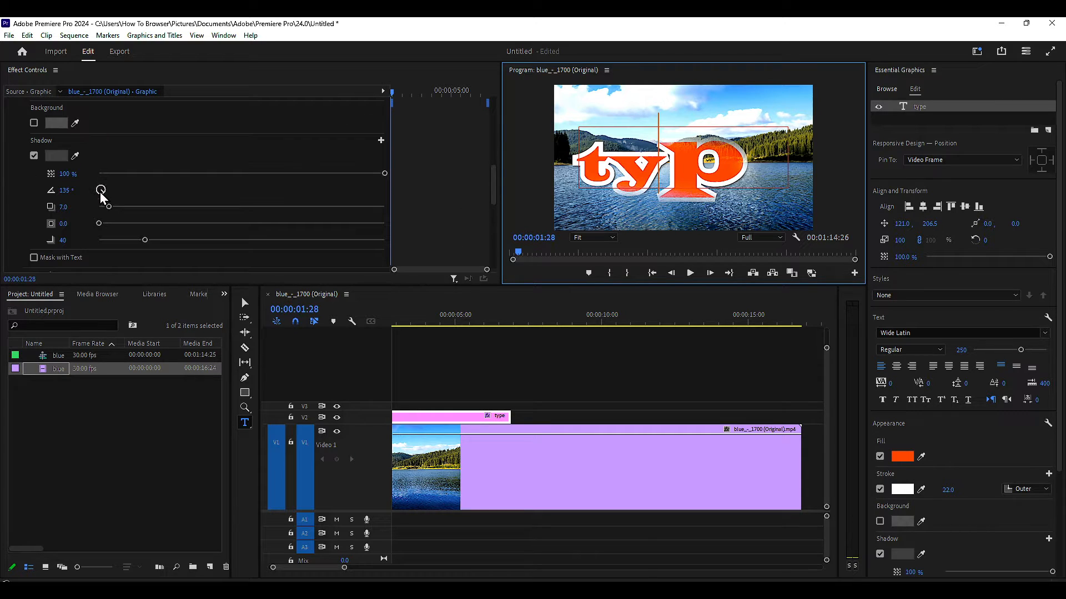
left_click_drag(101, 192, 106, 224)
Step: Select the mask on the "type" text, set its feather to 43 and move it past the left edge of the frame at 00:00:02:08
scroll(142, 201, "up", 10)
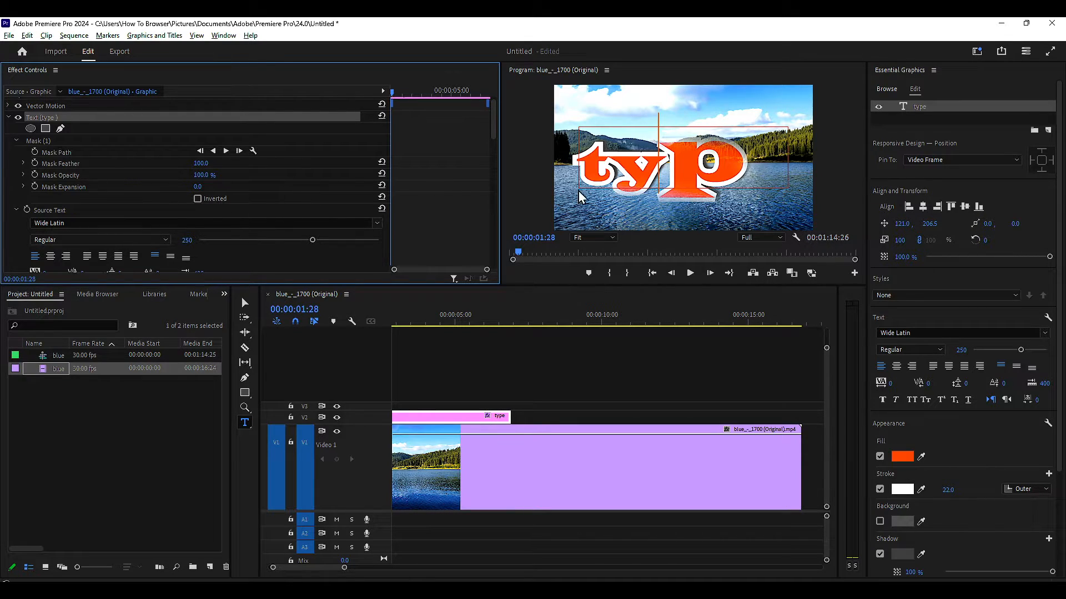
left_click(41, 143)
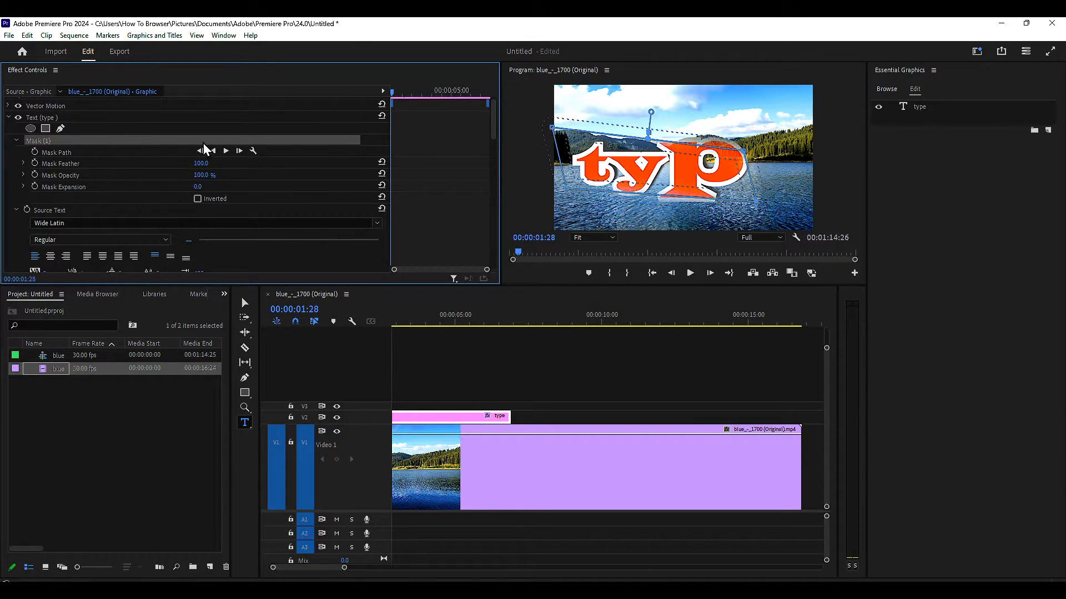
left_click_drag(391, 99, 401, 100)
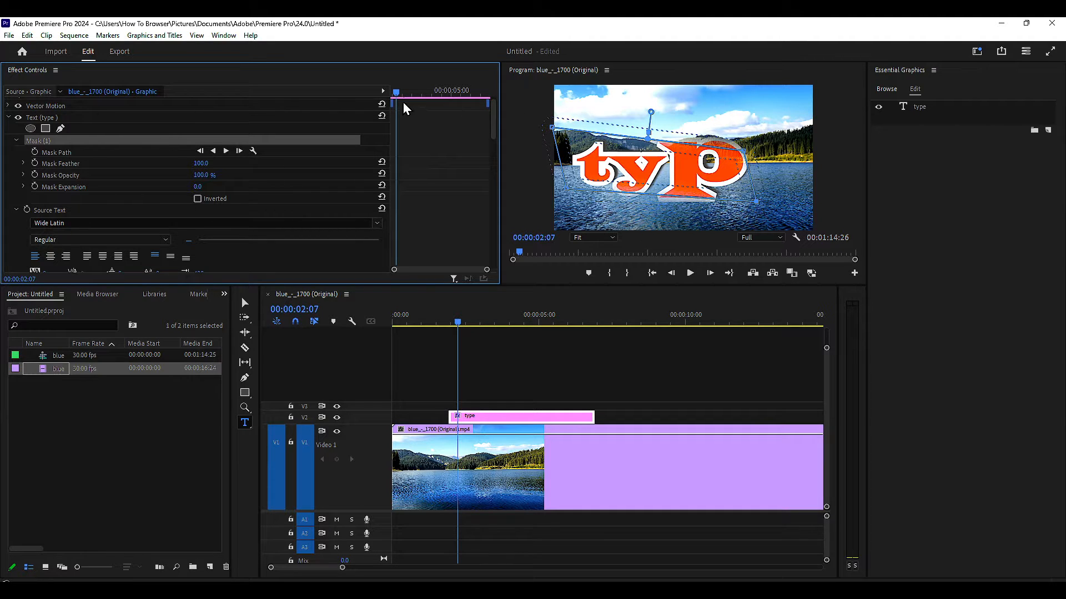
mouse_move(402, 102)
left_mouse_down()
mouse_move(491, 111)
mouse_move(400, 111)
left_mouse_up()
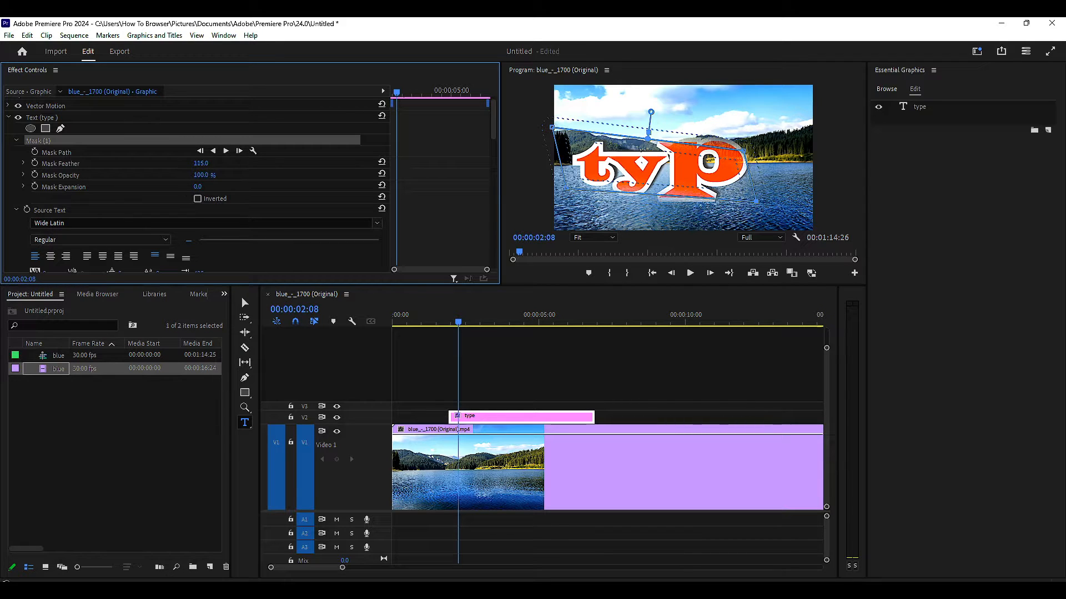
left_click_drag(260, 163, 219, 164)
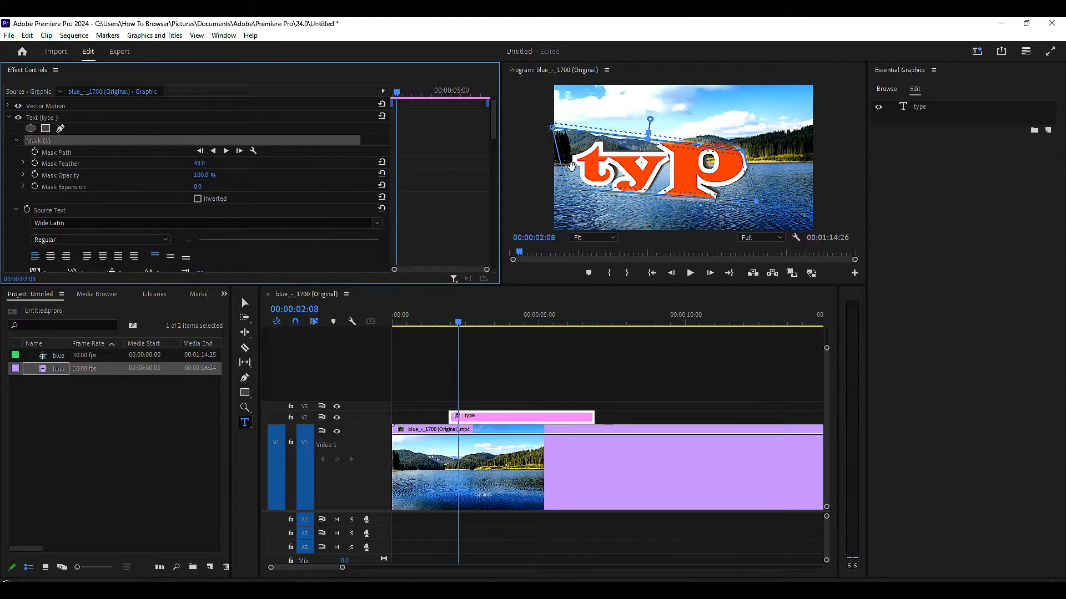
left_click_drag(572, 165, 385, 175)
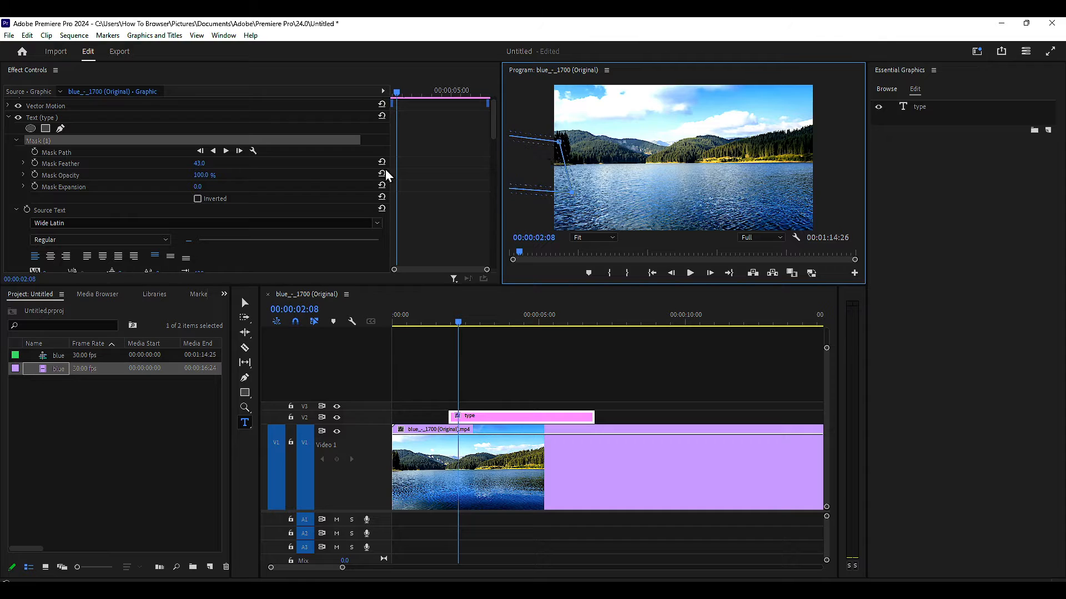
Step: Start keyframing the mask feather at 00:00:02:08 with a value of 45 and nudge the mask slightly to the right
left_click(36, 164)
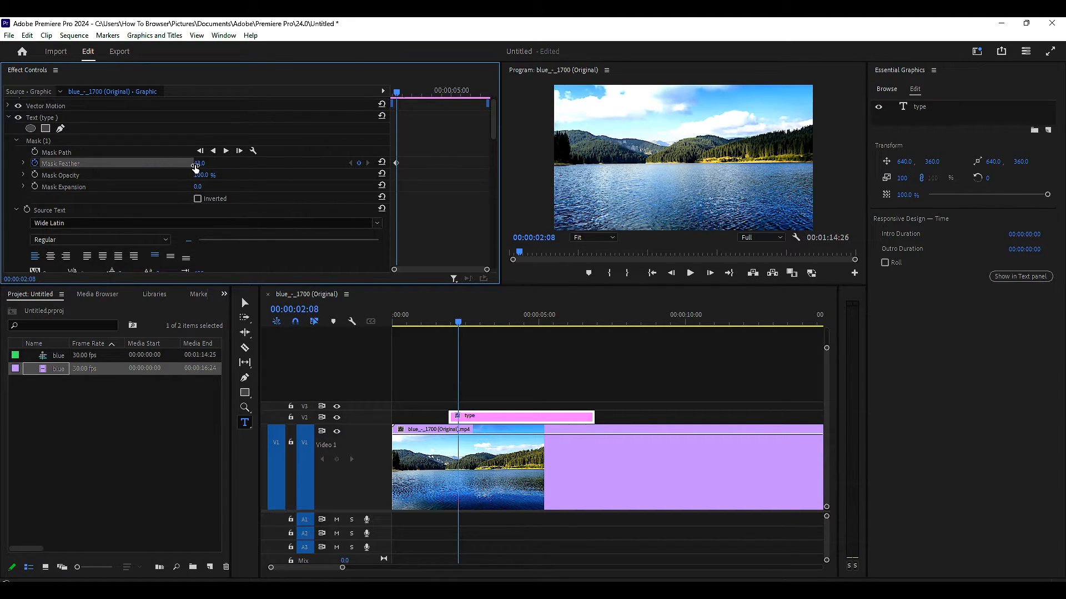
left_click_drag(195, 168, 209, 163)
left_click(42, 141)
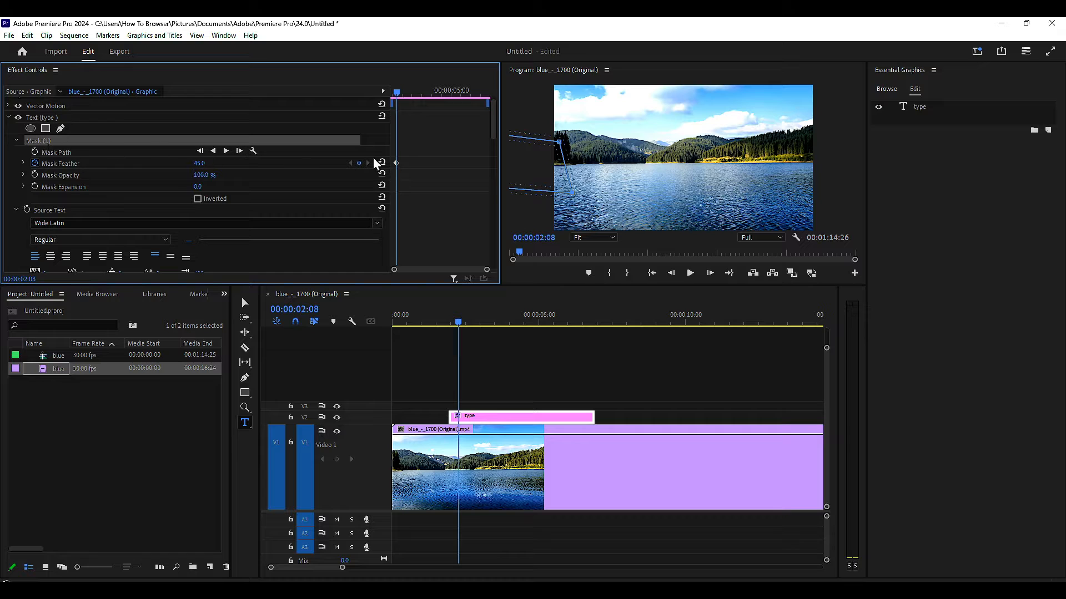
mouse_move(514, 159)
left_mouse_down()
mouse_move(633, 164)
mouse_move(526, 162)
left_mouse_up()
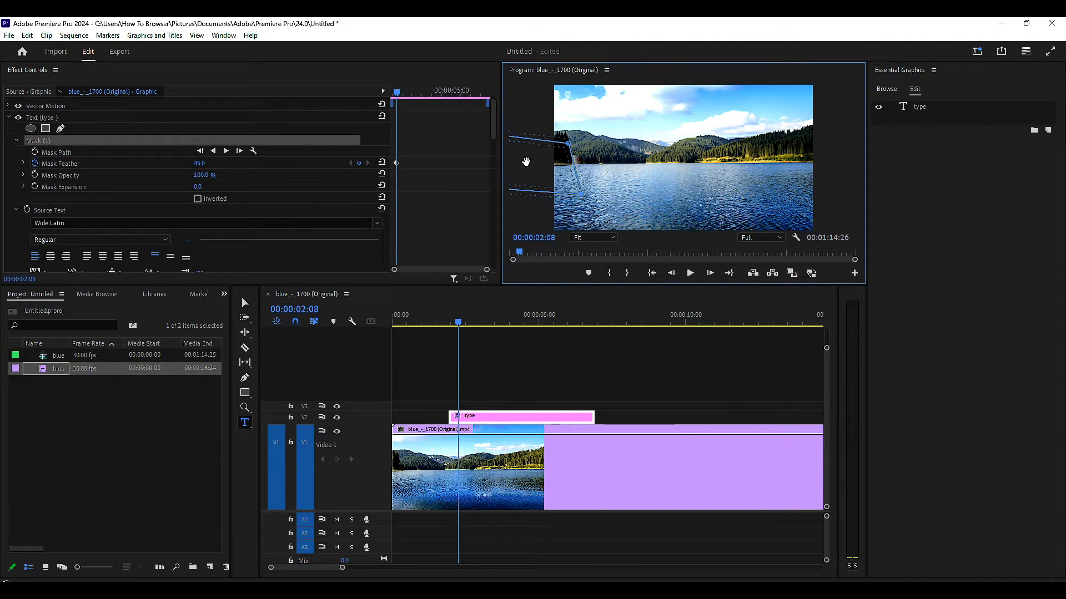
scroll(242, 175, "down", 10)
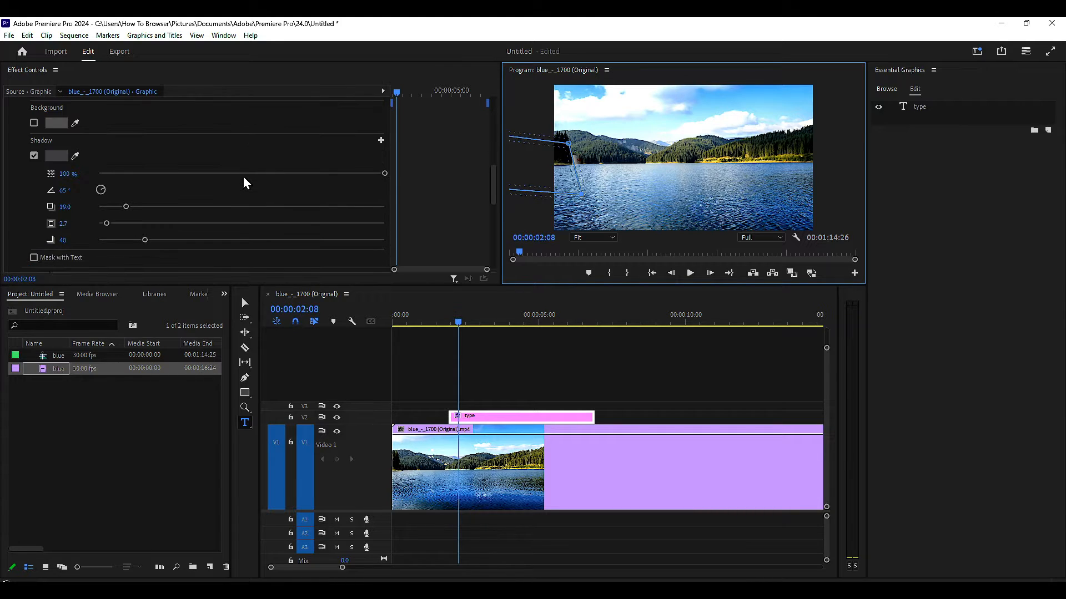
scroll(244, 174, "up", 10)
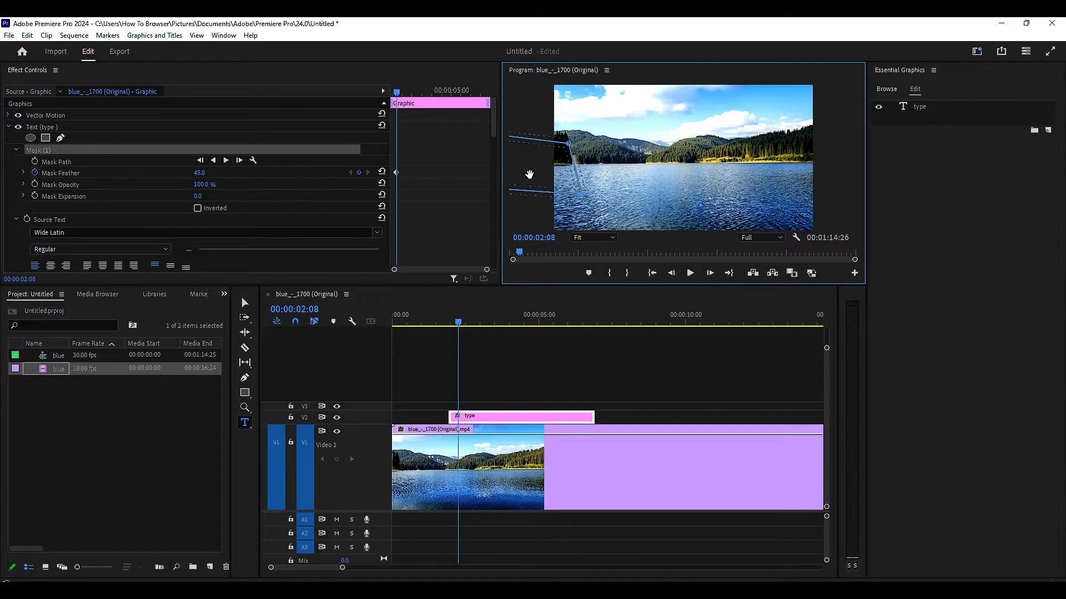
Step: Try to animate the mask by moving it across the word to the frame's right side at 00:00:05:07 and adding a feather keyframe there
left_click_drag(401, 99, 462, 96)
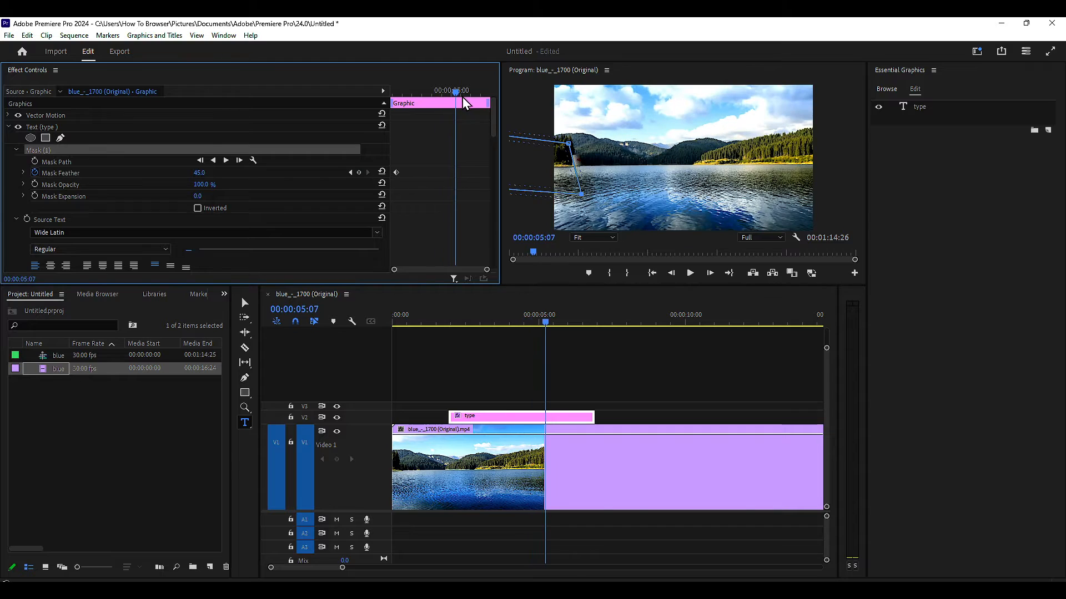
left_click_drag(755, 170, 754, 166)
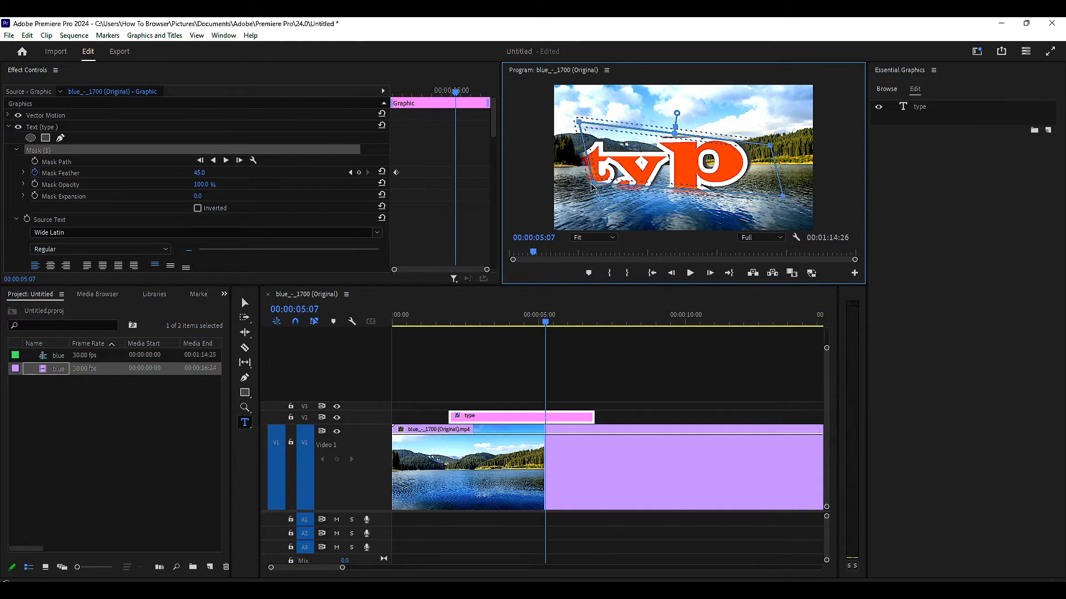
left_click_drag(589, 182, 485, 173)
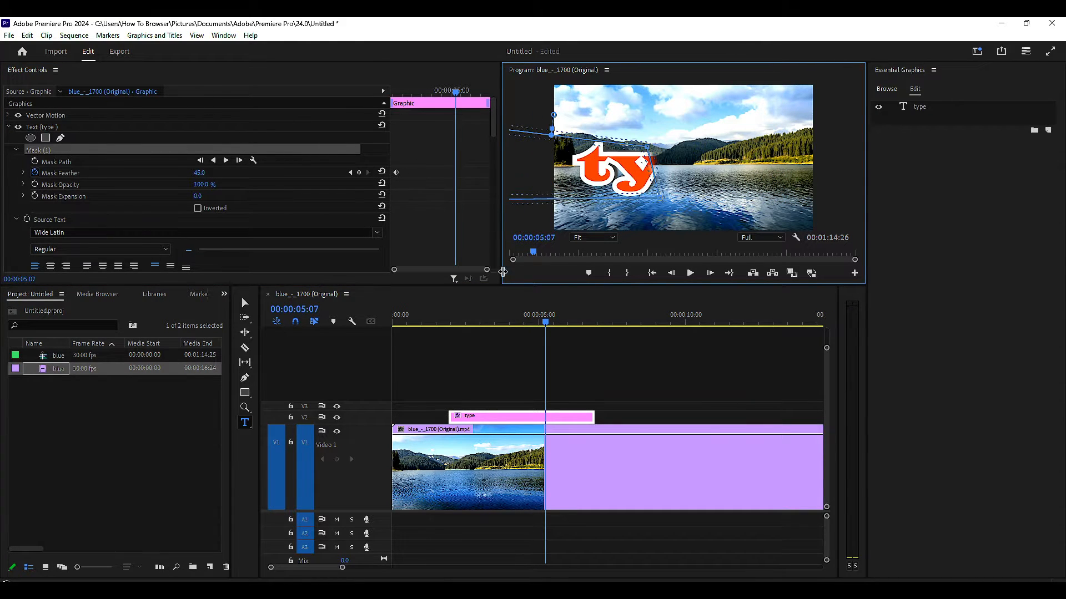
mouse_move(541, 326)
left_mouse_down()
mouse_move(457, 323)
mouse_move(546, 321)
left_mouse_up()
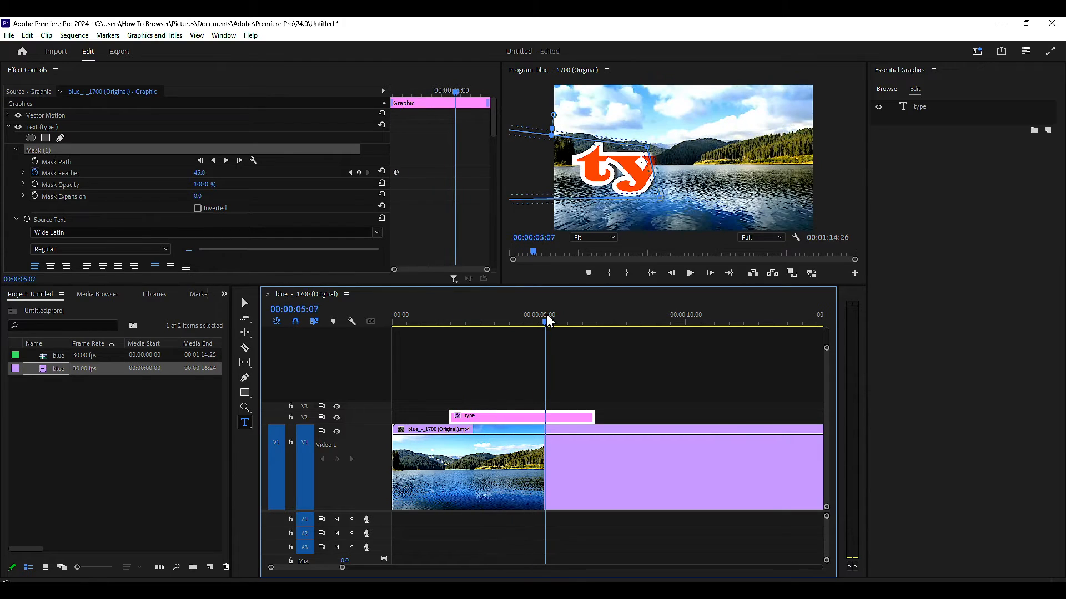
left_click_drag(630, 165, 809, 166)
left_click_drag(708, 167, 828, 174)
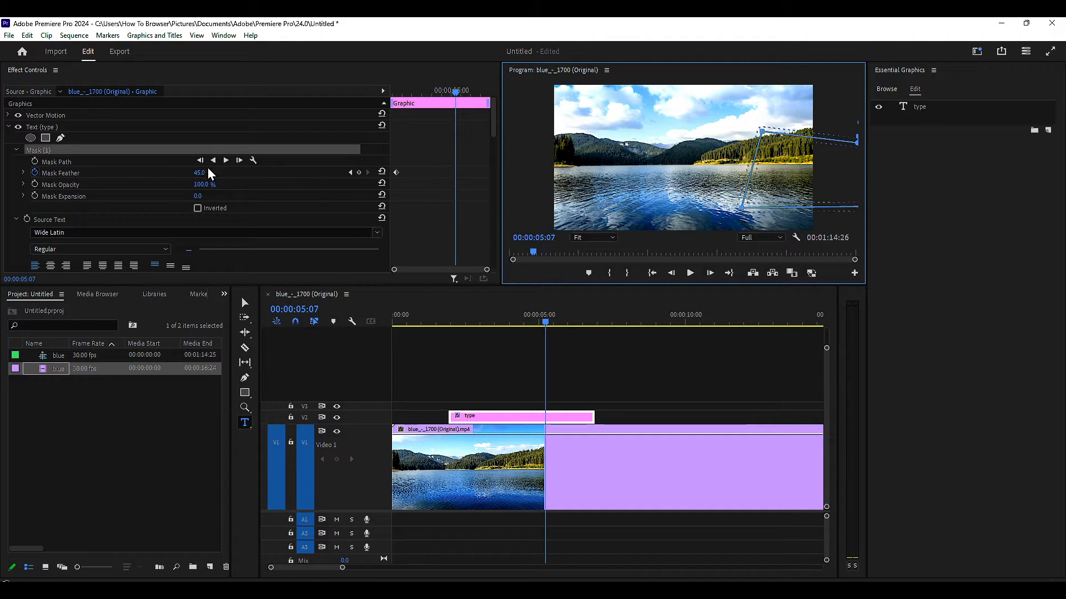
left_click(359, 173)
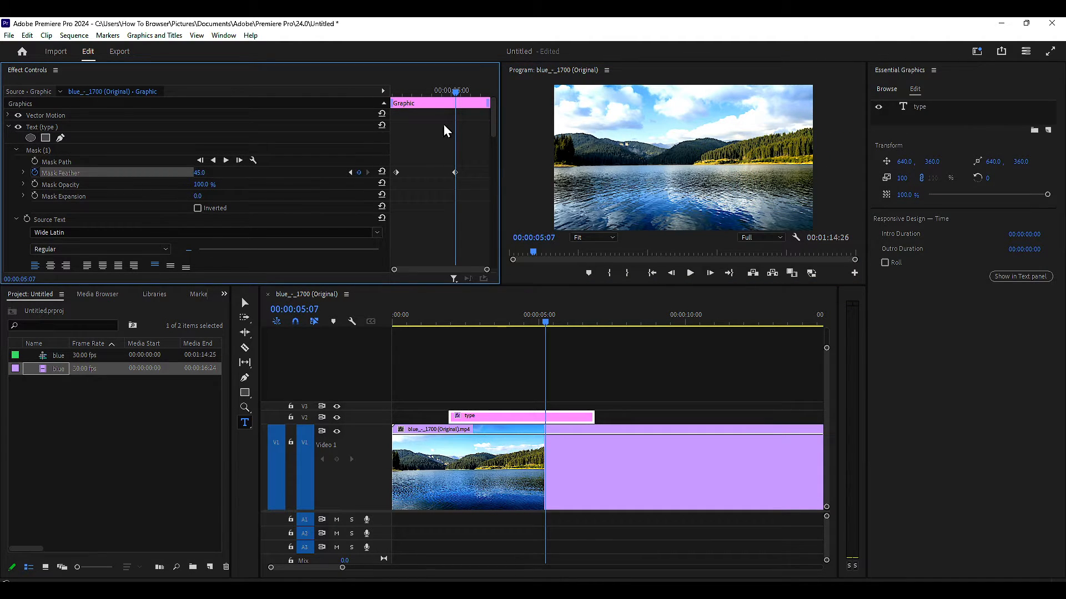
left_click_drag(454, 95, 403, 100)
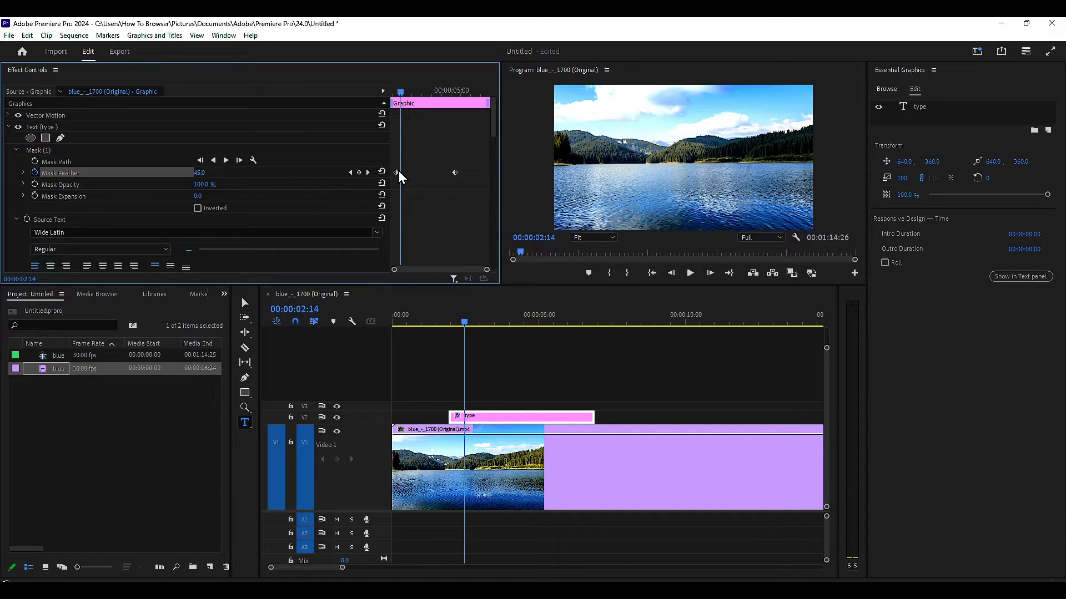
Step: Undo the second feather keyframe and the last mask moves toward the right of the frame
key("ctrl+z")
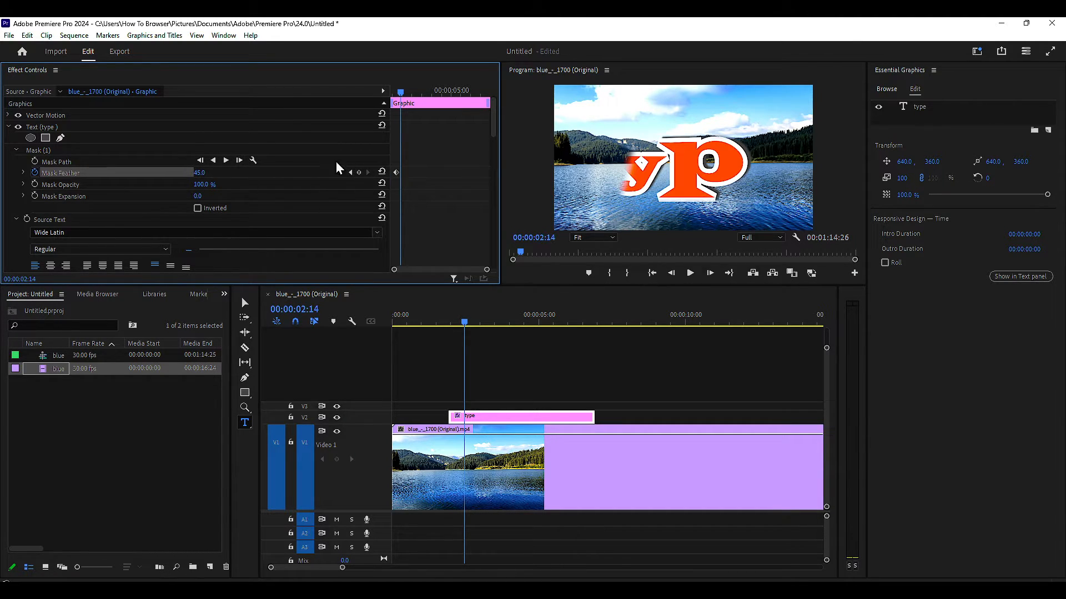
left_click(31, 35)
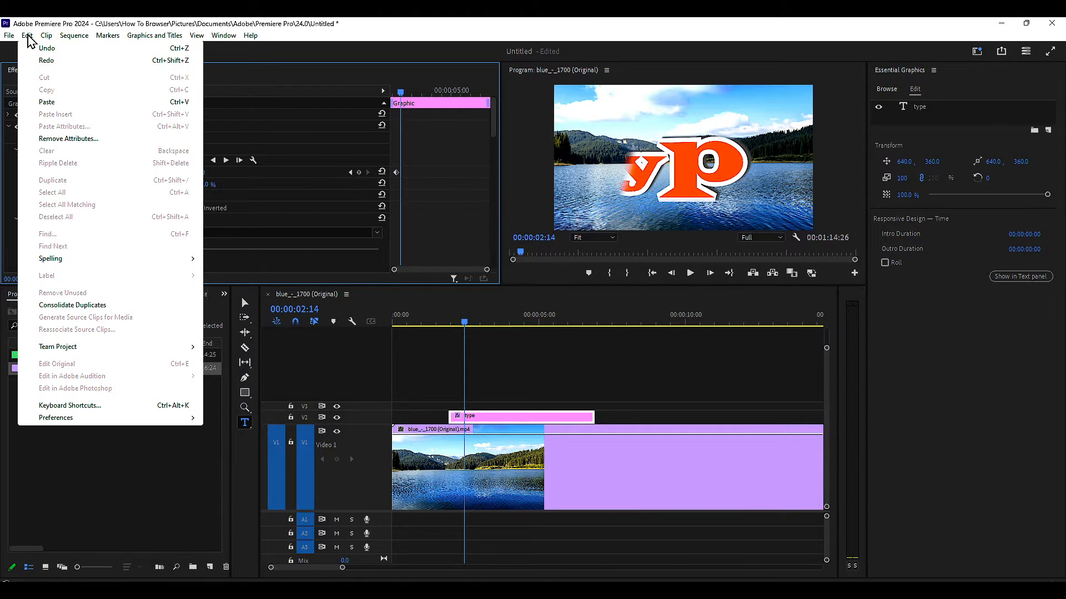
left_click(37, 48)
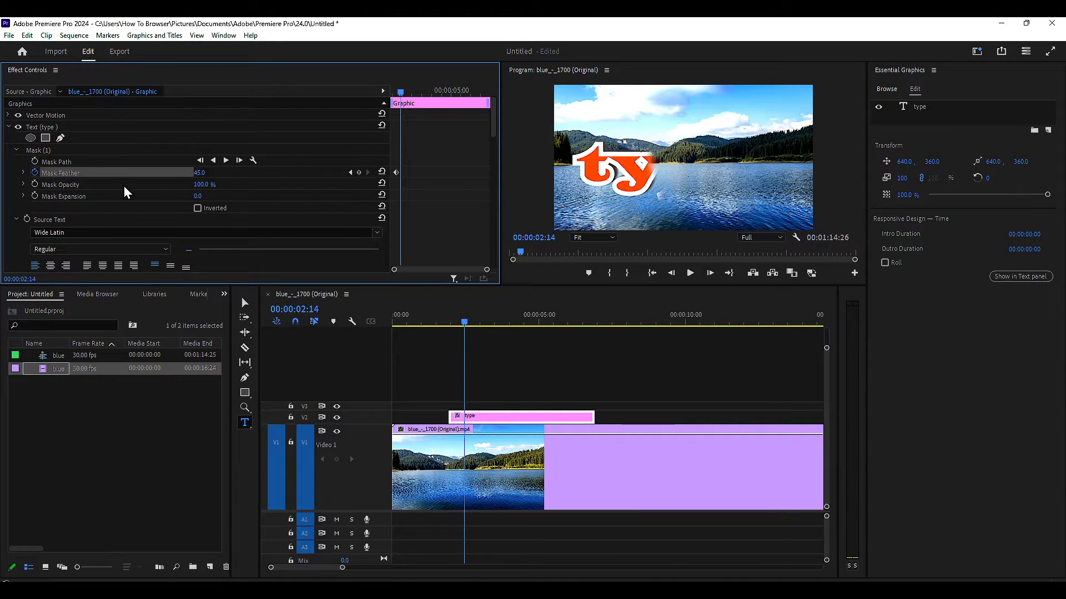
Step: Shift the mask back toward the frame's left edge and set the text's position to -61.0, 209.5 and its scale to 87
left_click(52, 151)
left_click_drag(584, 160, 518, 154)
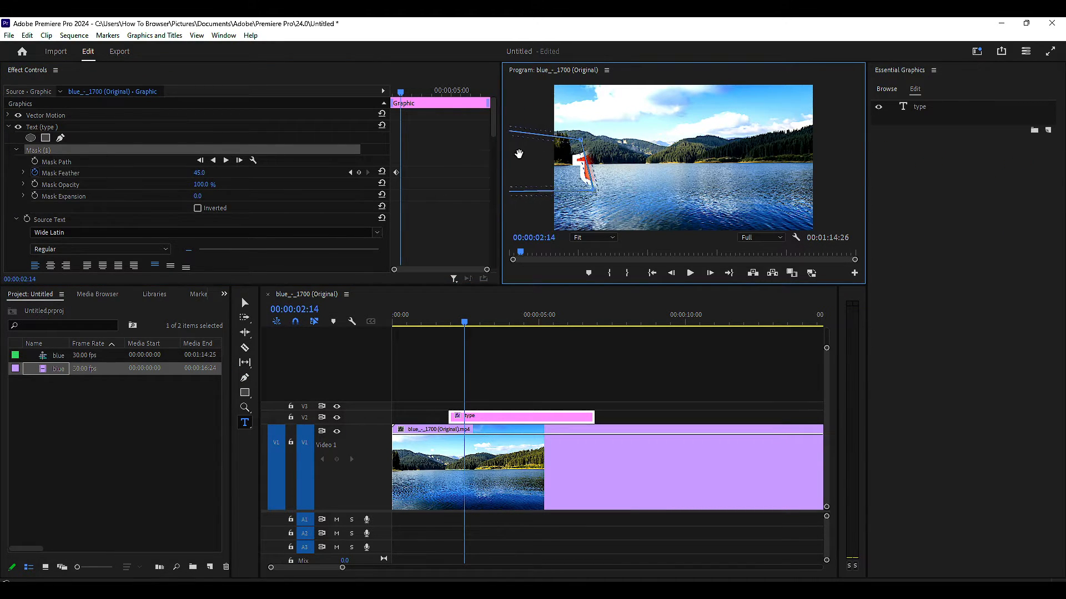
scroll(201, 191, "down", 10)
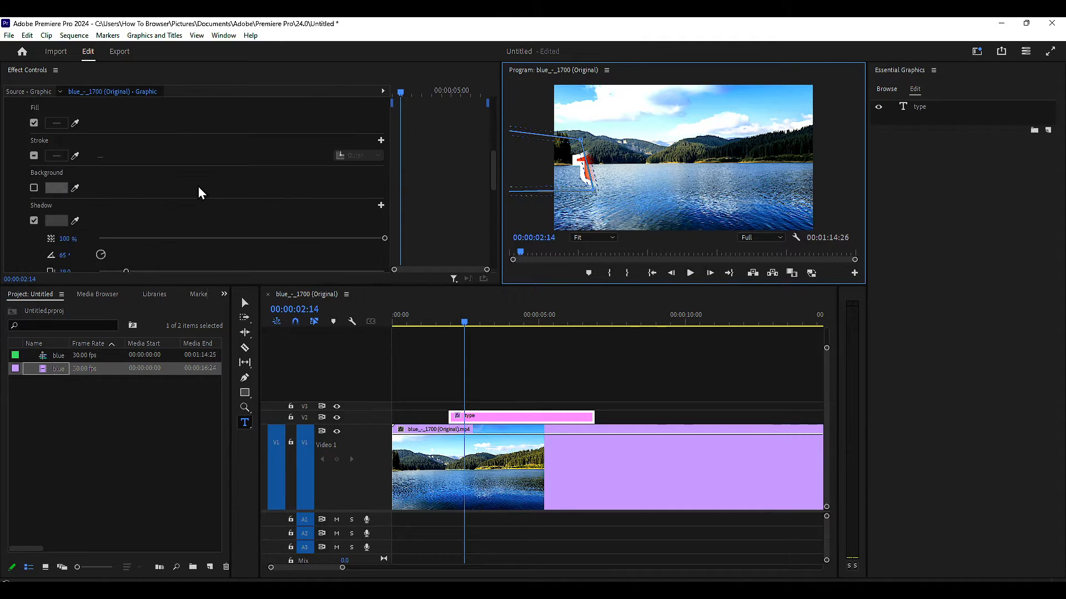
scroll(198, 192, "down", 6)
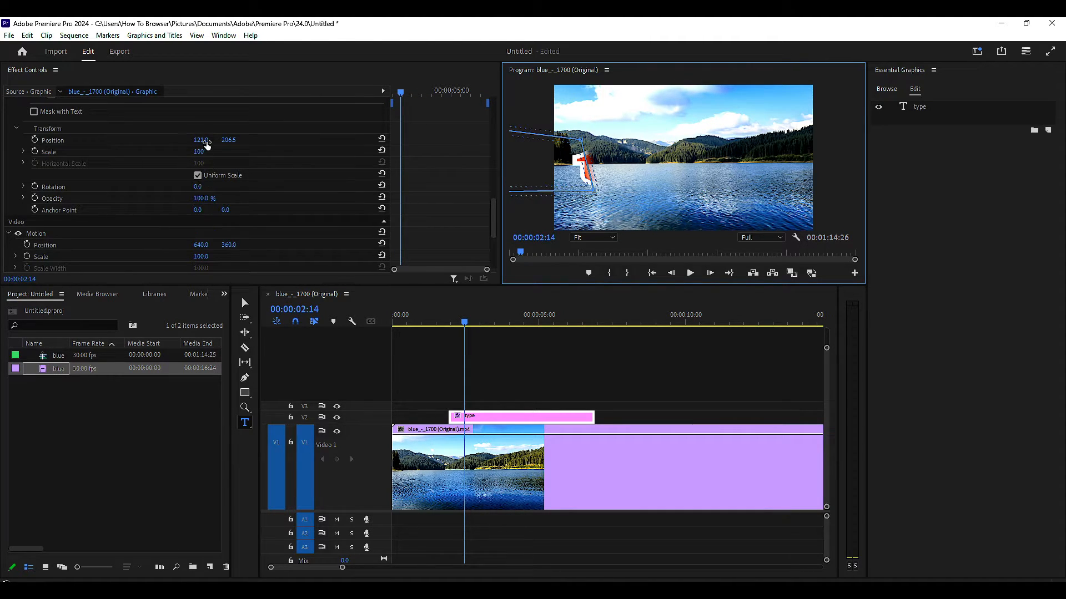
left_click_drag(204, 140, 247, 140)
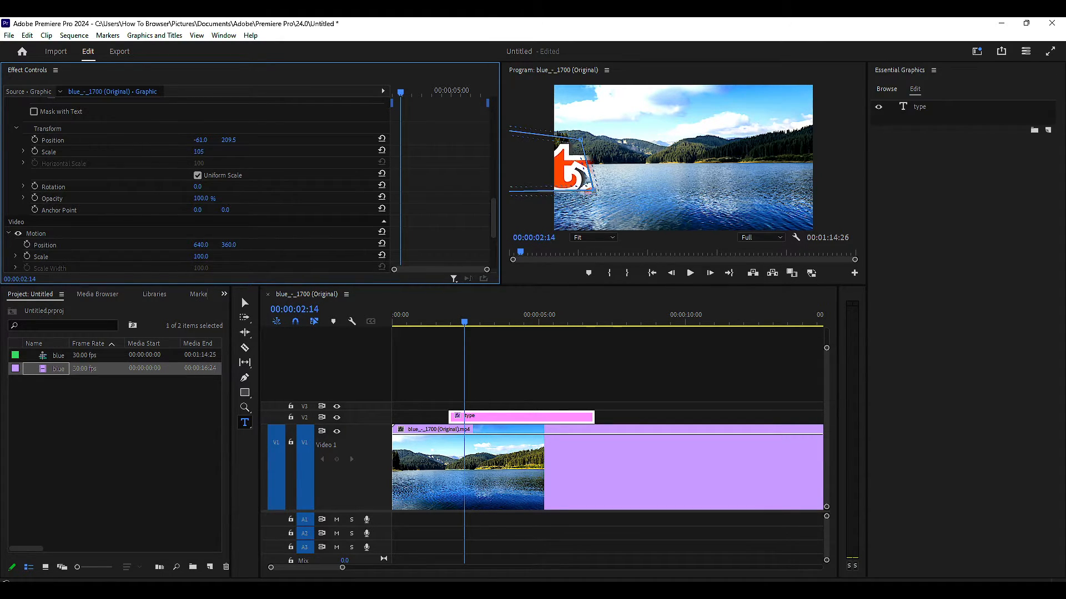
left_click_drag(198, 151, 190, 152)
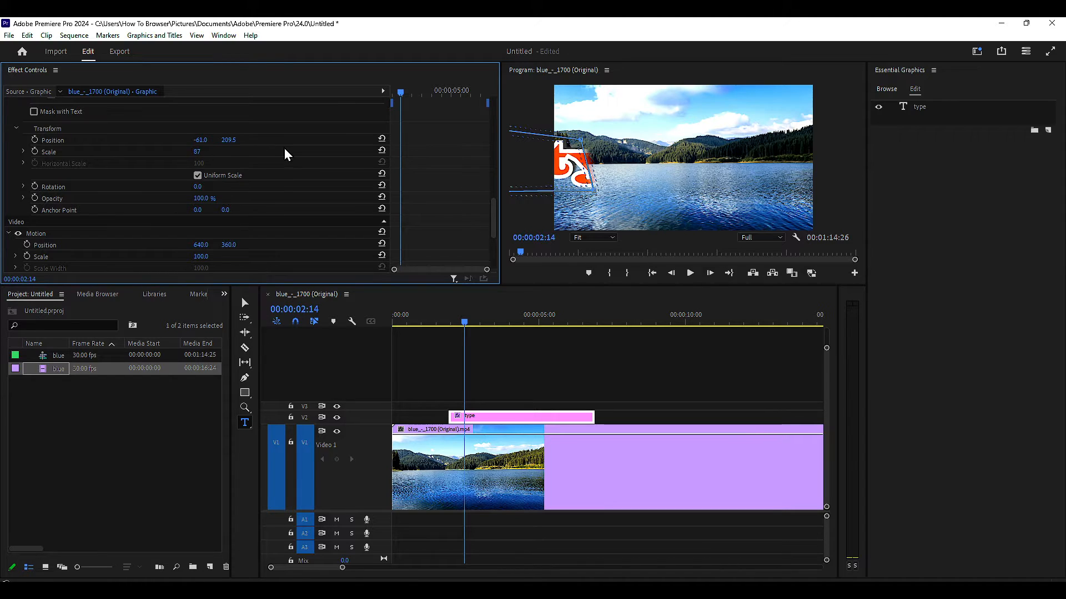
Step: Try inverting the mask, turn the inversion off again and set the mask expansion to 44
scroll(284, 148, "down", 10)
scroll(304, 175, "up", 6)
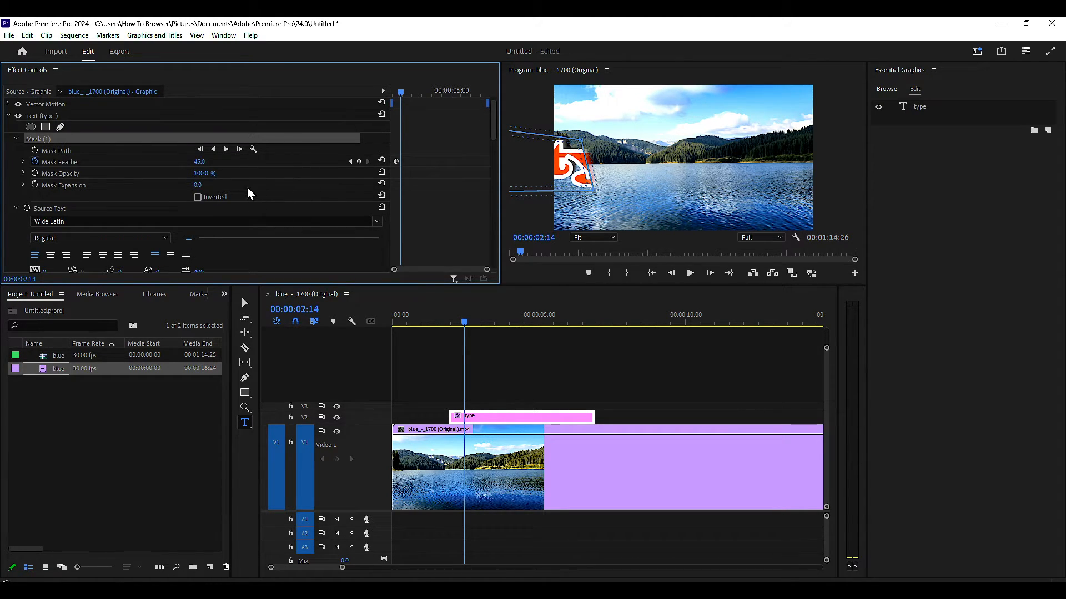
left_click(218, 196)
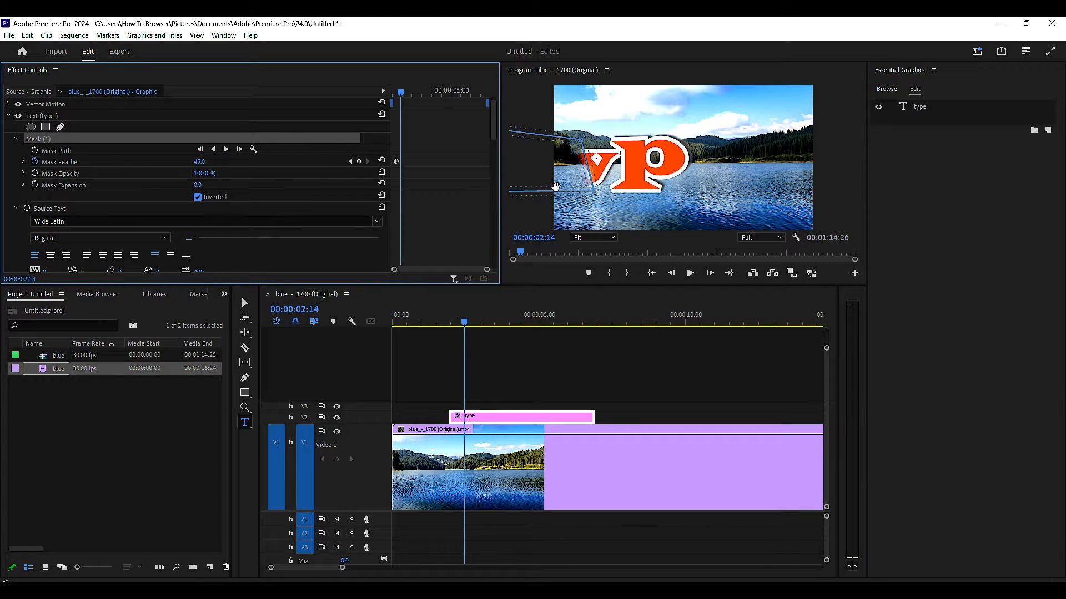
left_click(197, 197)
mouse_move(199, 185)
left_mouse_down()
mouse_move(233, 185)
mouse_move(186, 184)
mouse_move(183, 174)
mouse_move(211, 176)
left_mouse_up()
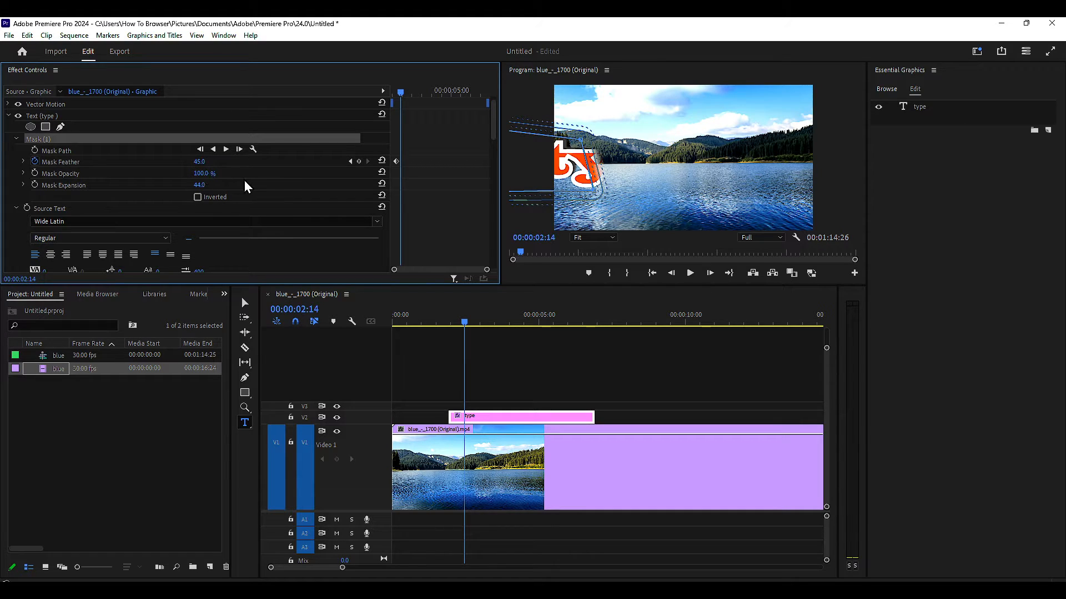
Step: Move the mask past the left edge of the frame and start keyframing its path at 00:00:02:00 on the "type" clip
scroll(245, 179, "up", 1)
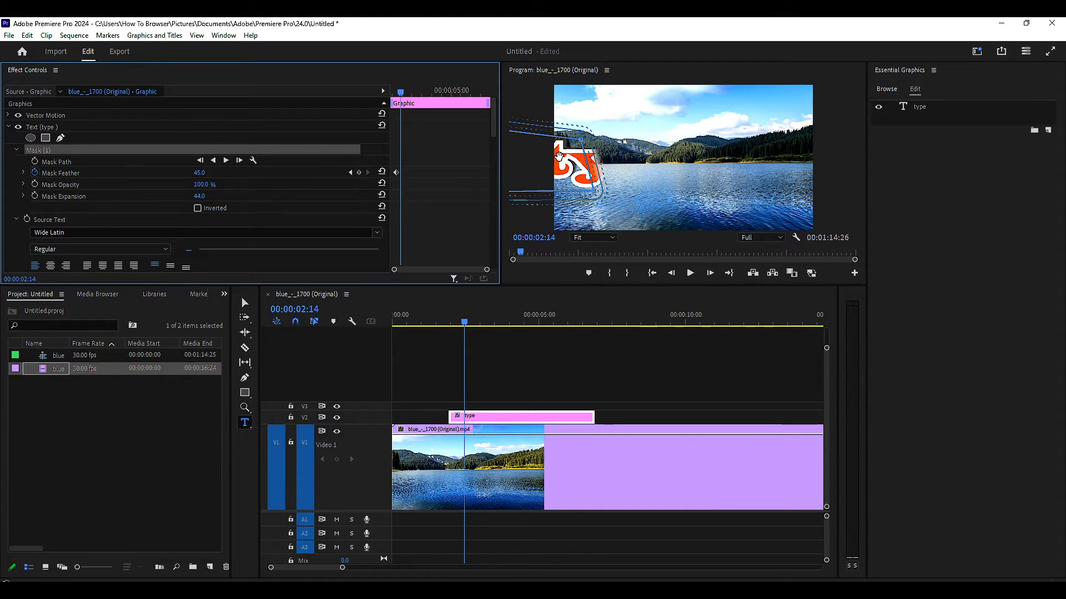
left_click_drag(560, 155, 515, 152)
left_click_drag(465, 325, 451, 325)
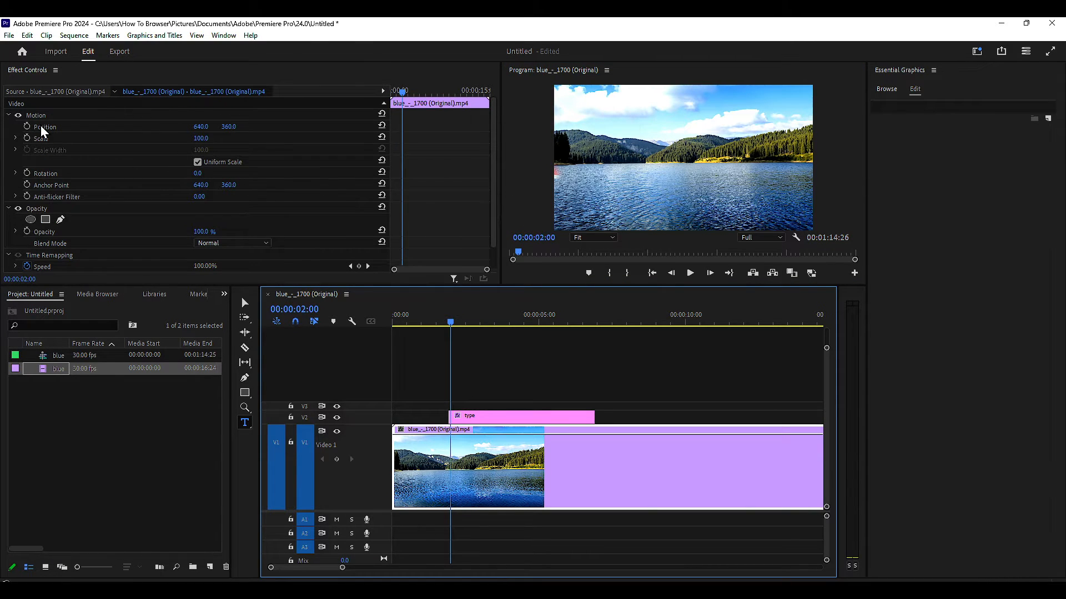
scroll(52, 199, "down", 2)
scroll(60, 193, "up", 2)
left_click(467, 419)
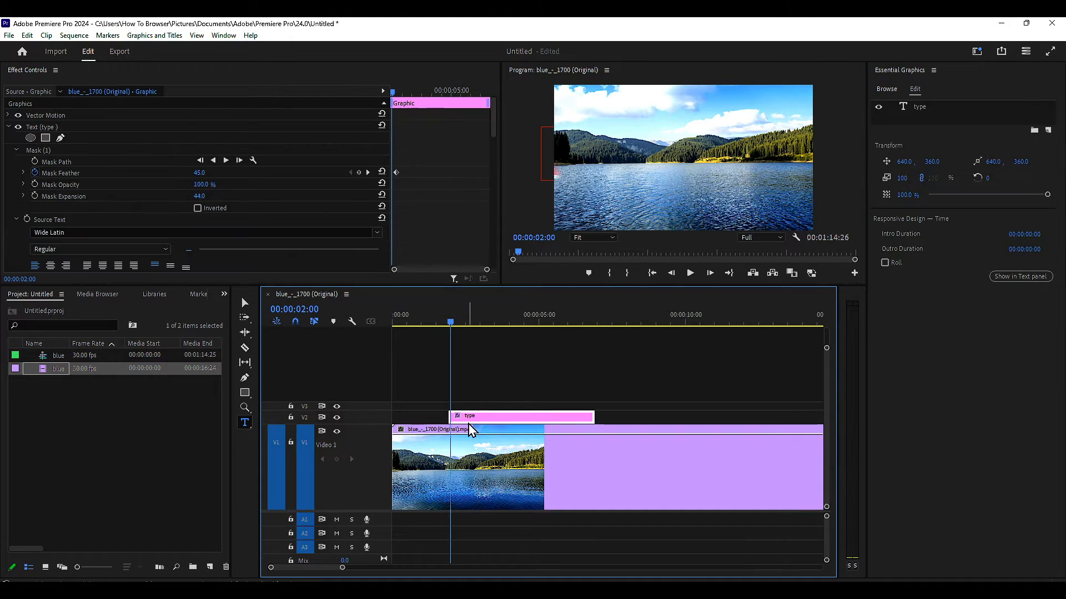
left_click(48, 149)
left_click(35, 162)
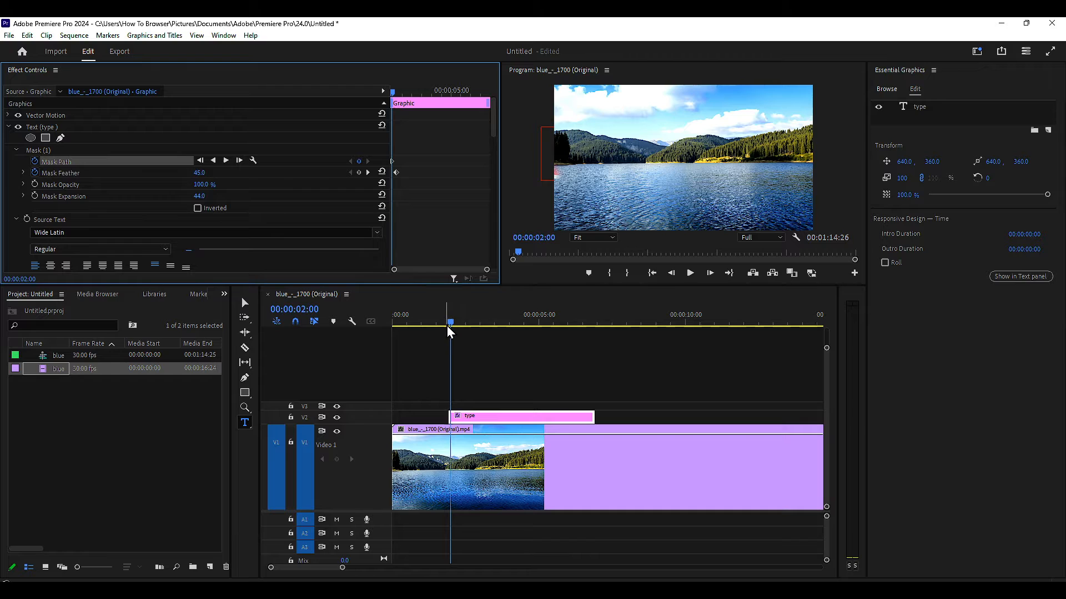
Step: Move the mask across to the right side of the video frame at 00:00:05:02 to set a second mask path keyframe
left_click_drag(448, 325, 541, 327)
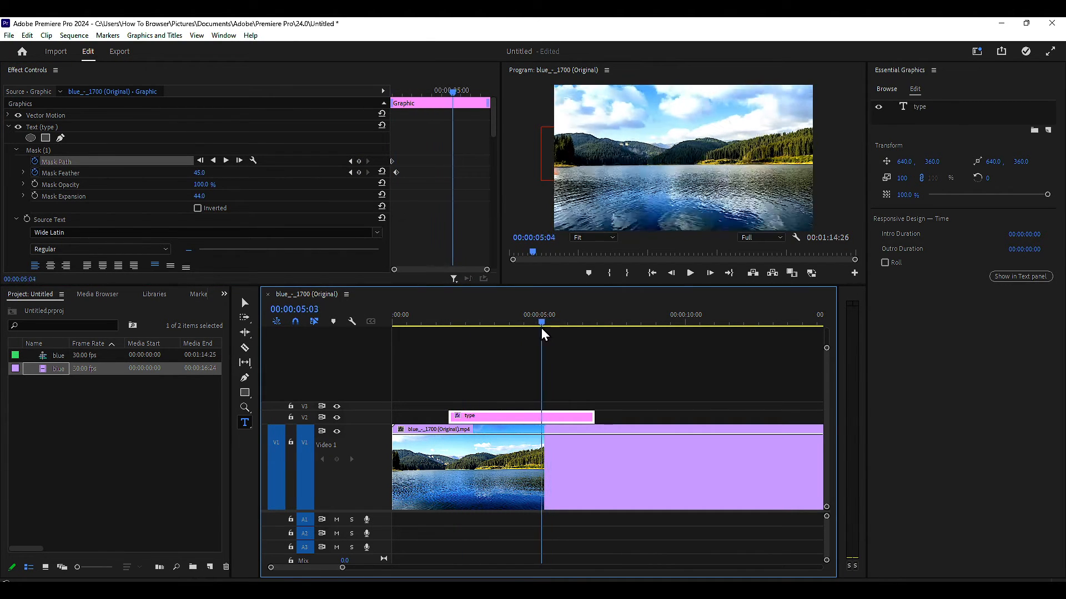
left_click(55, 151)
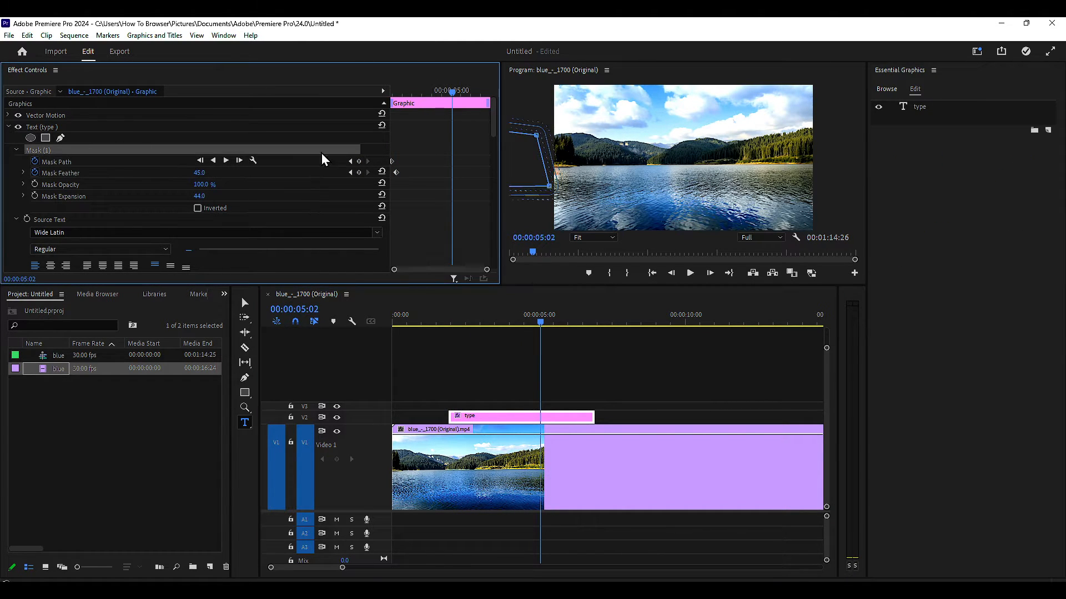
left_click_drag(523, 157, 894, 168)
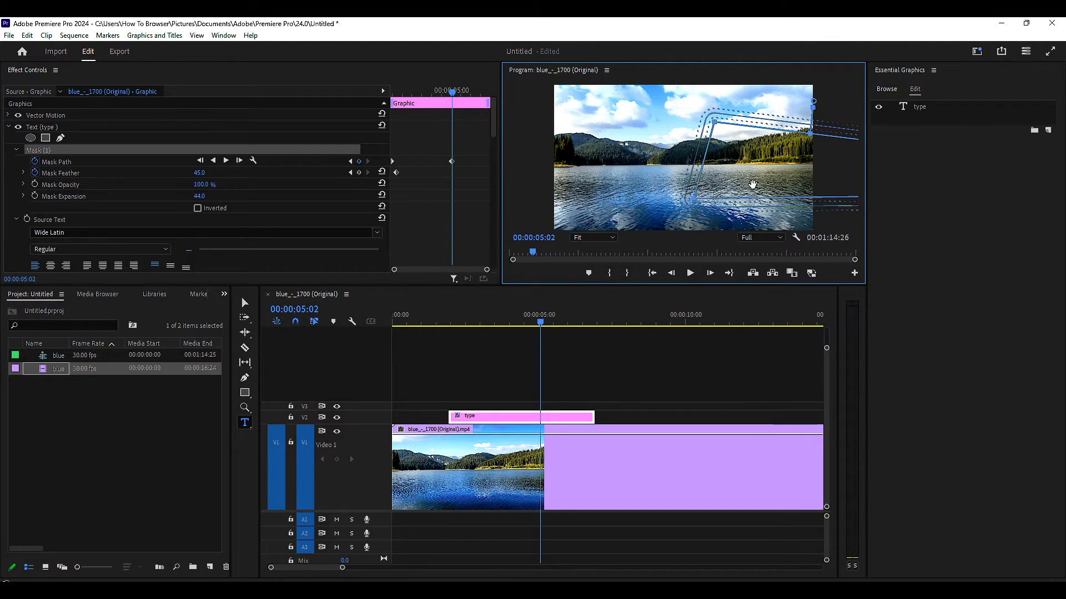
Step: Play back the start of the masked text reveal from 00:00:01:20 to 00:00:02:13
left_click_drag(544, 325, 442, 328)
key("space")
key("space")
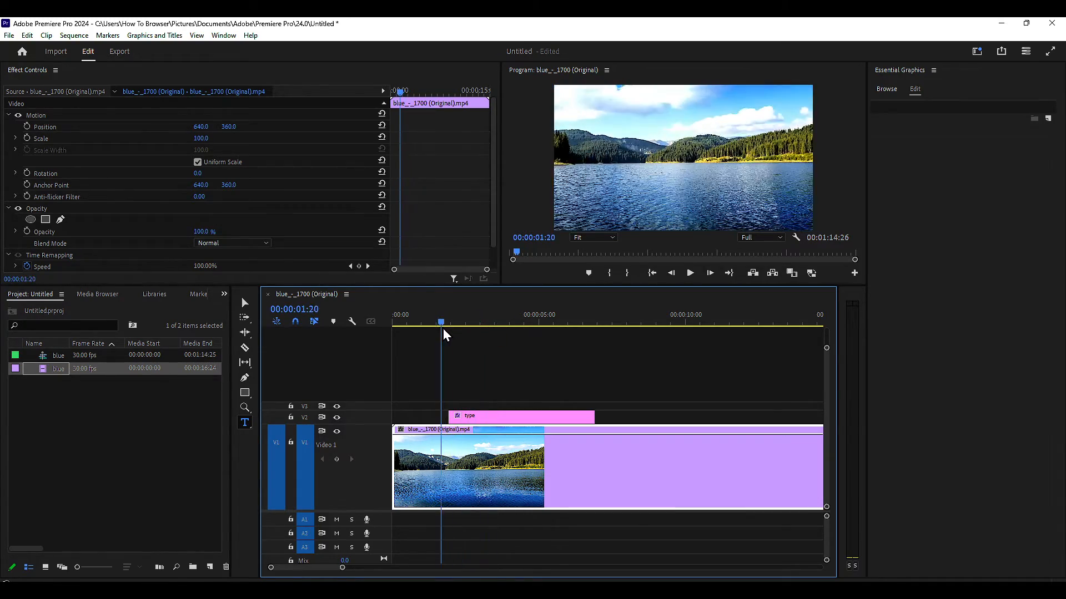
key("space")
key("space")
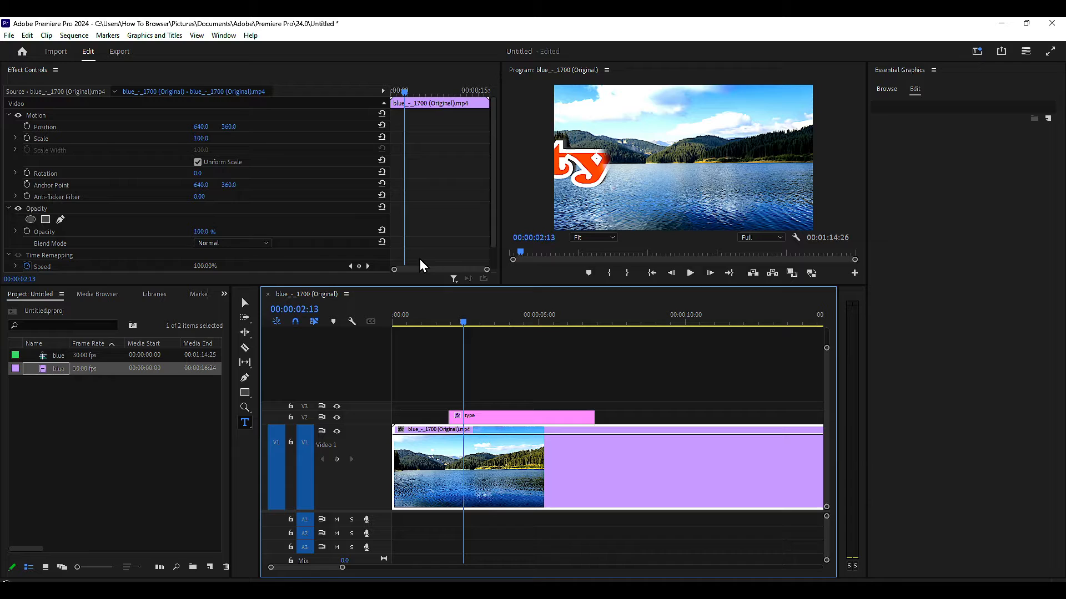
Step: Select the "type" clip and examine the keyframe options for its mask feather and mask path
left_click(481, 417)
left_click_drag(462, 142, 316, 205)
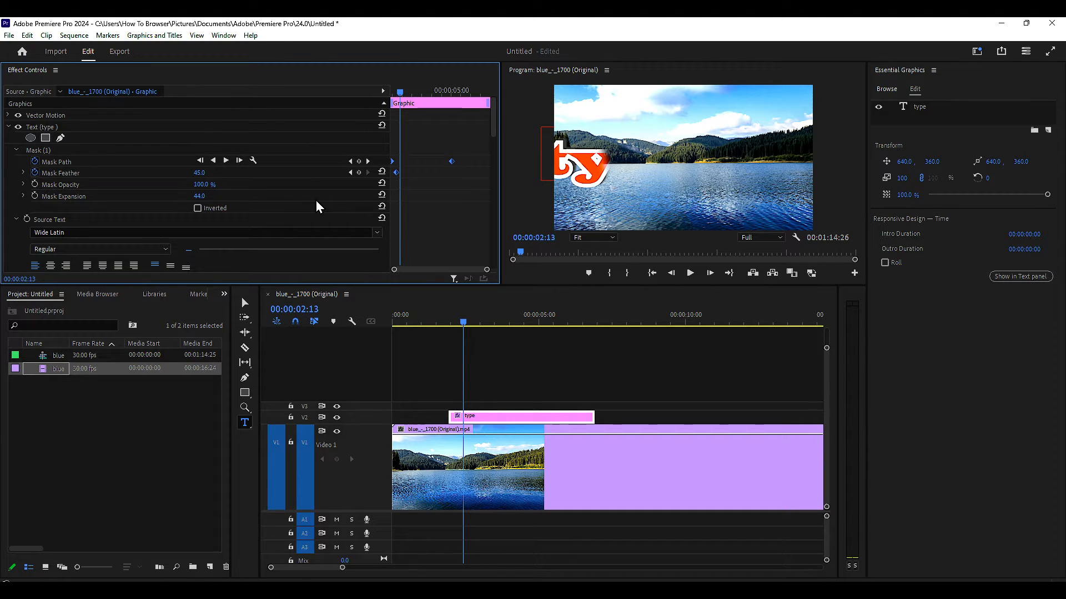
right_click(394, 171)
left_click(426, 157)
left_click_drag(455, 146, 370, 186)
right_click(393, 161)
left_click(392, 161)
right_click(392, 161)
left_click(430, 142)
left_click_drag(479, 137, 362, 225)
left_click(60, 162)
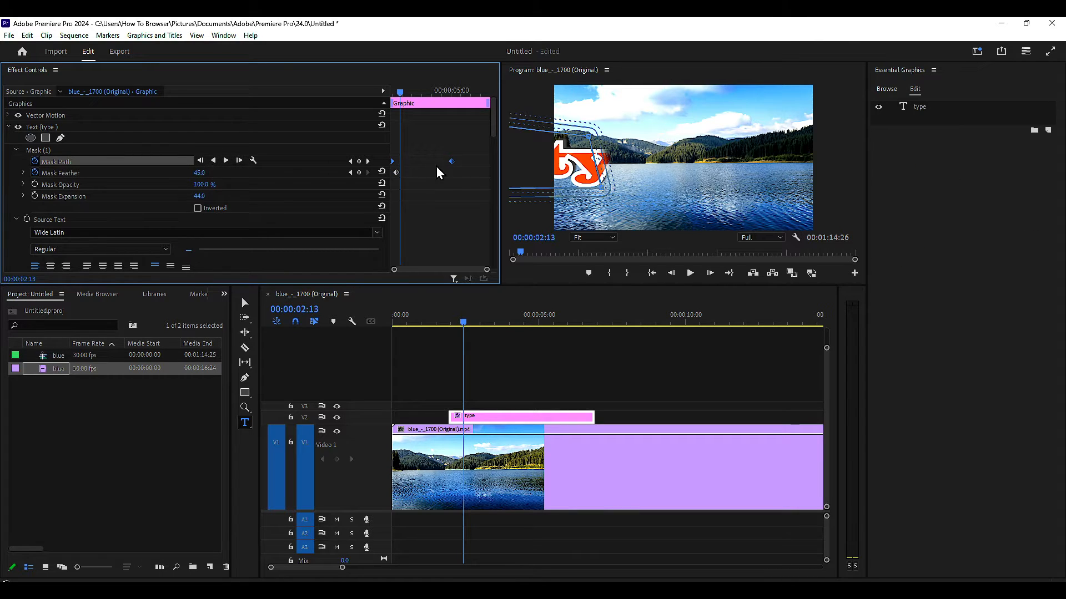
left_click_drag(464, 143, 373, 201)
Step: Set the mask expansion to 31 and the mask feather to 91 at 00:00:02:13
left_click_drag(198, 198, 212, 199)
left_click_drag(207, 196, 230, 173)
left_click(207, 195)
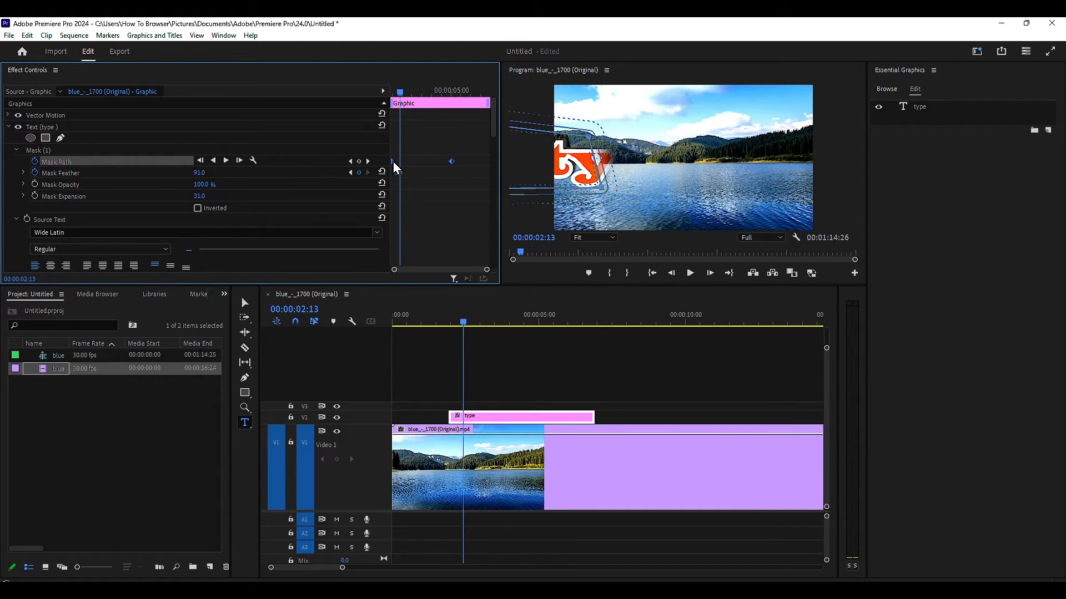
Step: Apply Ease Out to the mask feather keyframes of the "type" clip
left_click(412, 162)
right_click(449, 159)
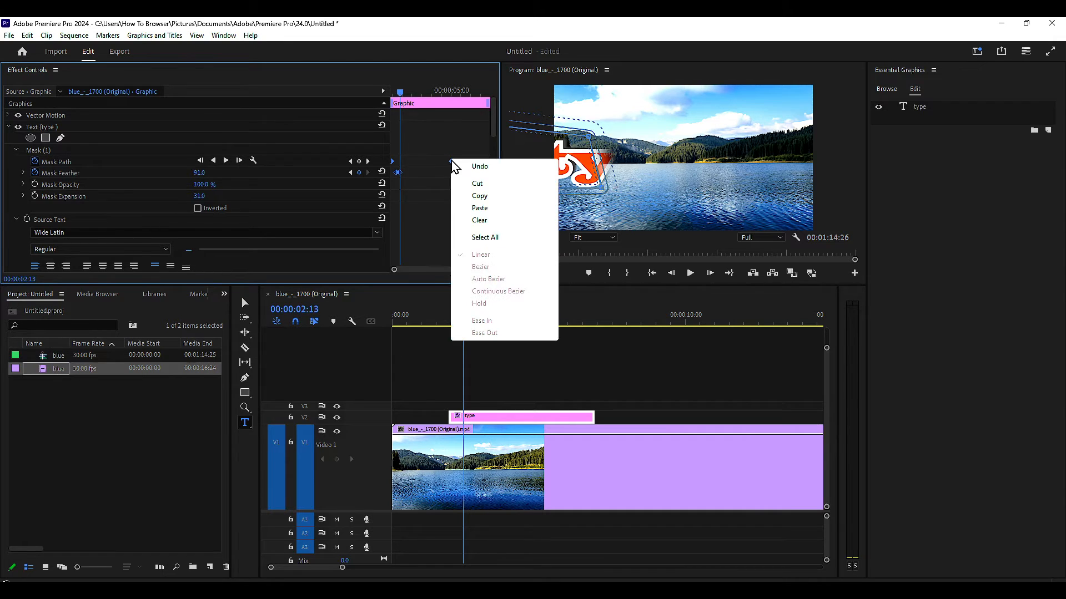
left_click(422, 178)
right_click(397, 173)
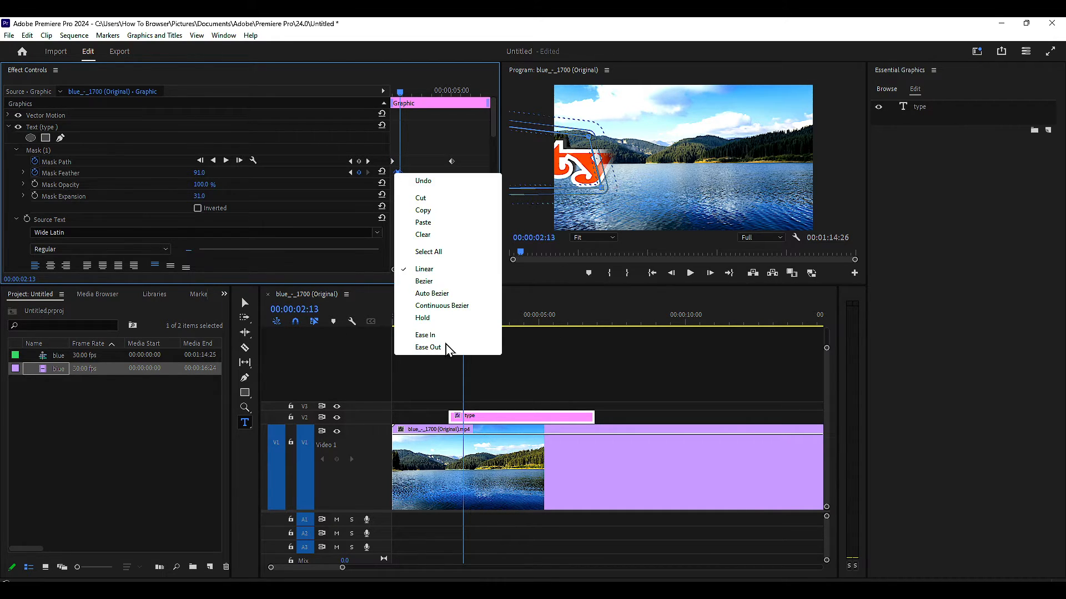
left_click(447, 346)
right_click(397, 176)
left_click(420, 346)
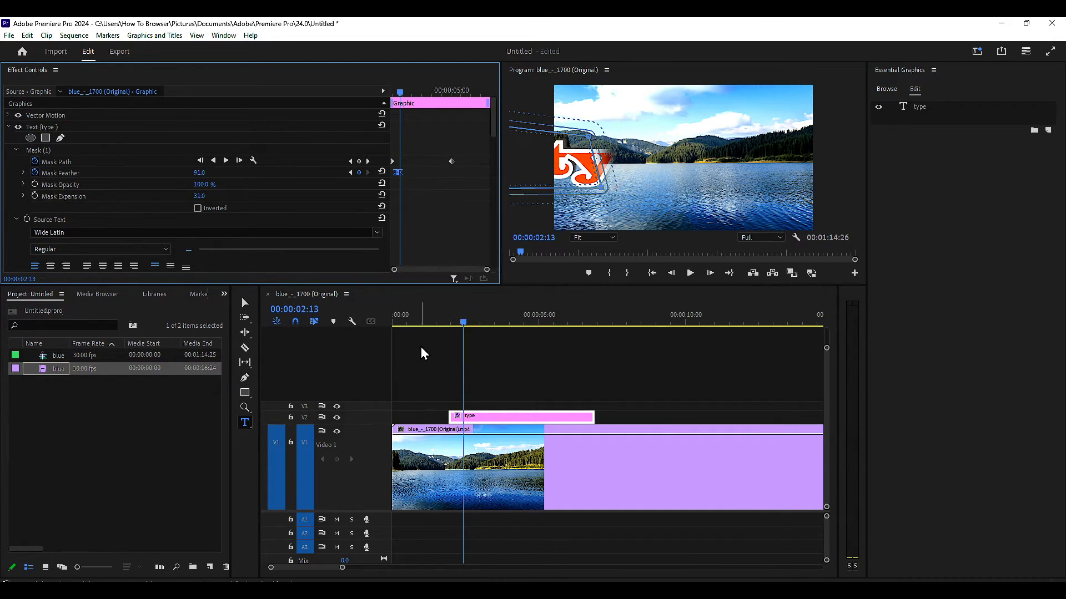
Step: Play back the text reveal from 00:00:02:13 to 00:00:03:10
left_click(416, 102)
left_click_drag(426, 104, 381, 131)
key("space")
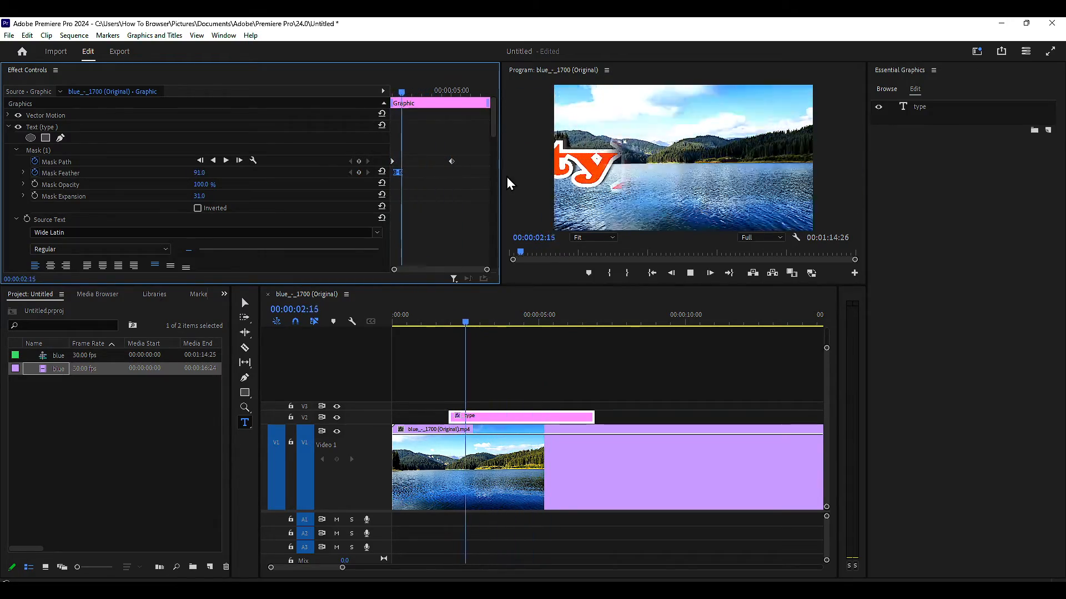
key("space")
Step: Set the text's position to 184.0, 209.5 and its scale to 89, and scrub to 00:00:04:10 to check the reveal
scroll(167, 177, "down", 10)
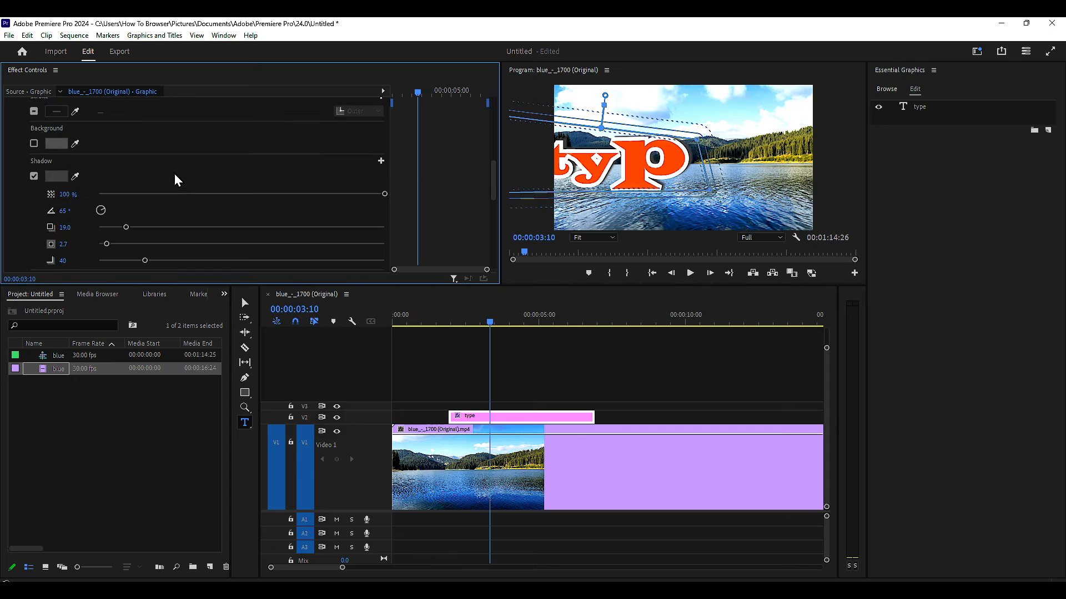
left_click_drag(200, 151, 293, 169)
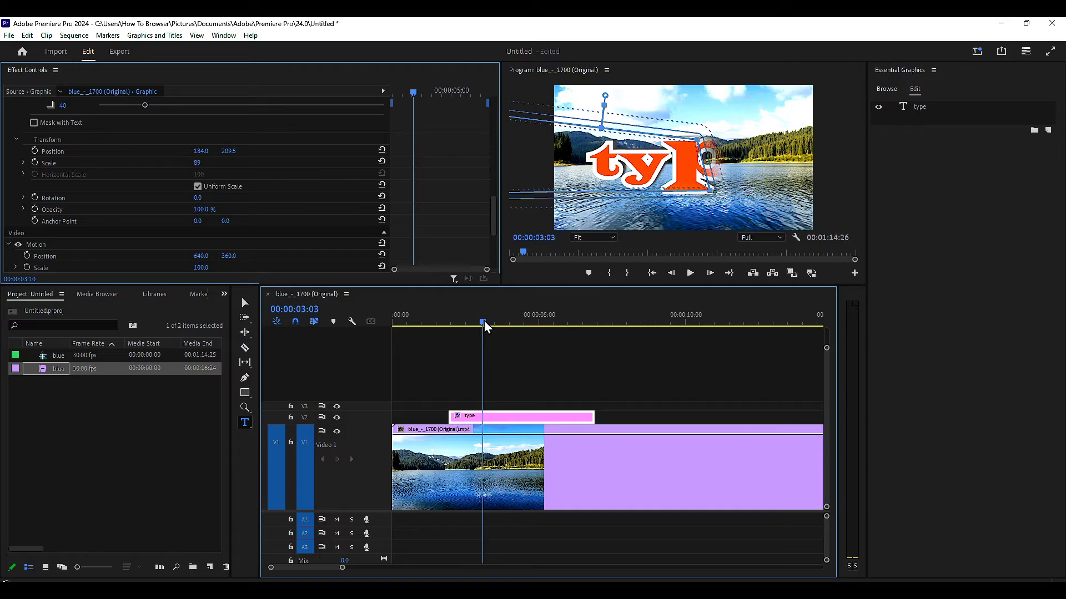
left_click_drag(484, 321, 519, 321)
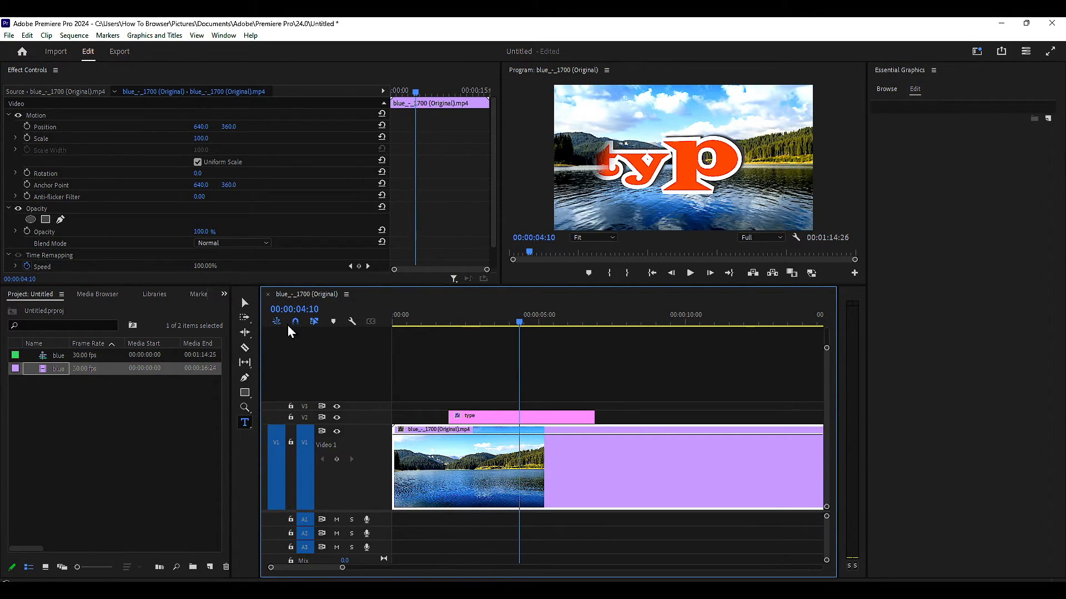
Step: Change the font of the "type" text to Yu Gothic UI Light
left_click(468, 413)
left_click(481, 420)
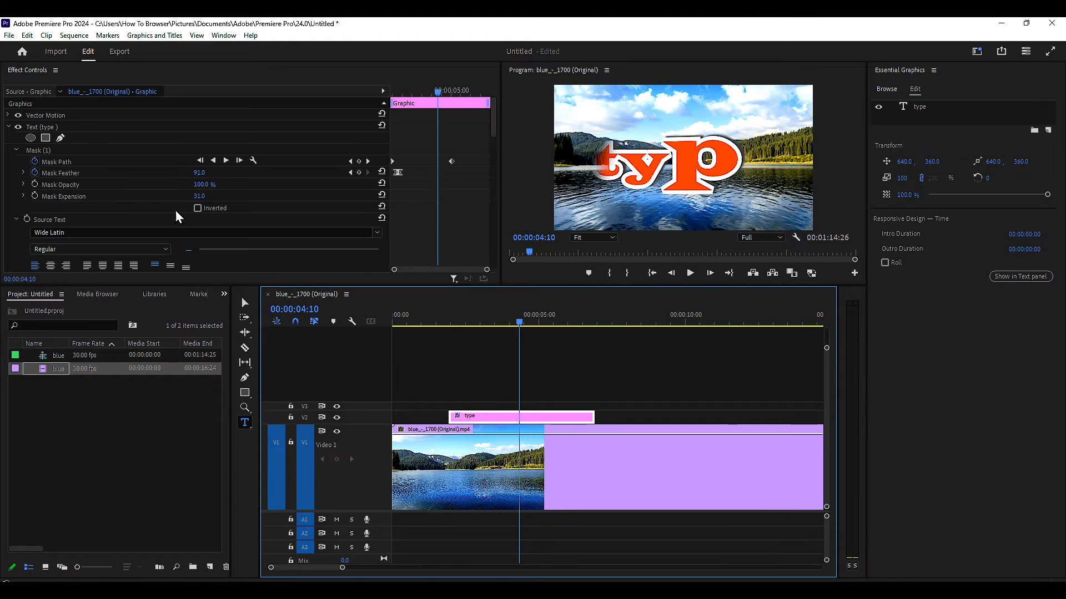
left_click(49, 129)
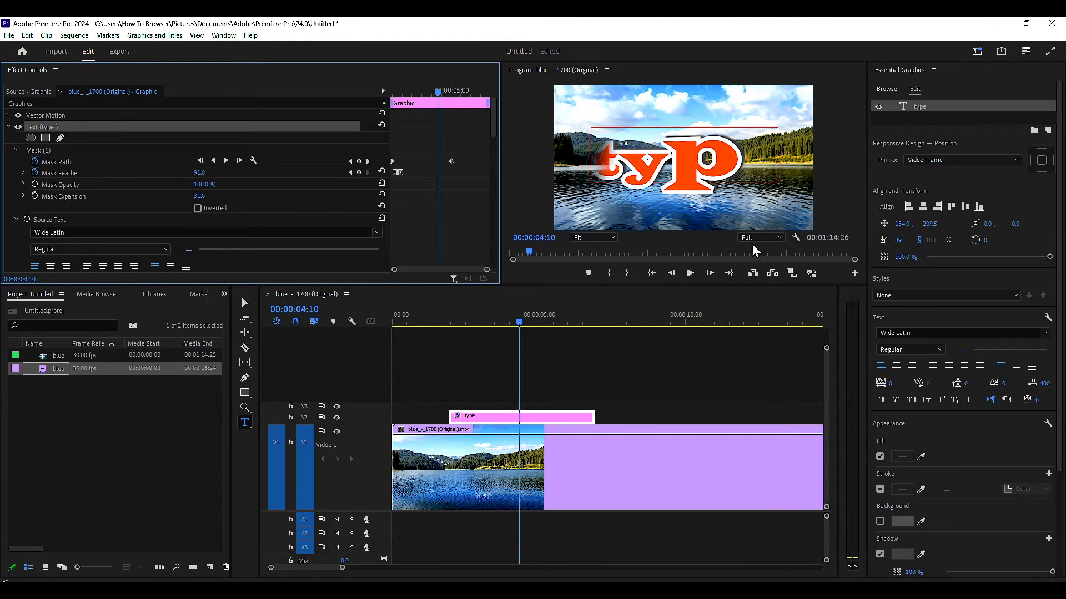
scroll(257, 231, "down", 6)
scroll(379, 199, "up", 2)
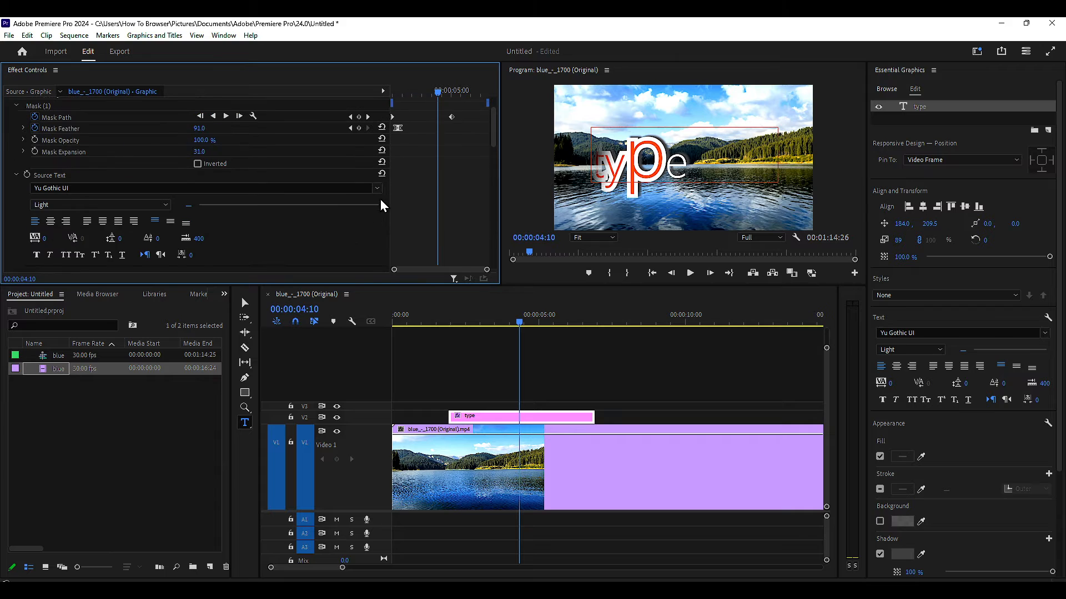
Step: Replace the text with "sssssssss" and scrub to 00:00:05:20 to check how the mask reveals it
double_click(637, 152)
type("sssssssss")
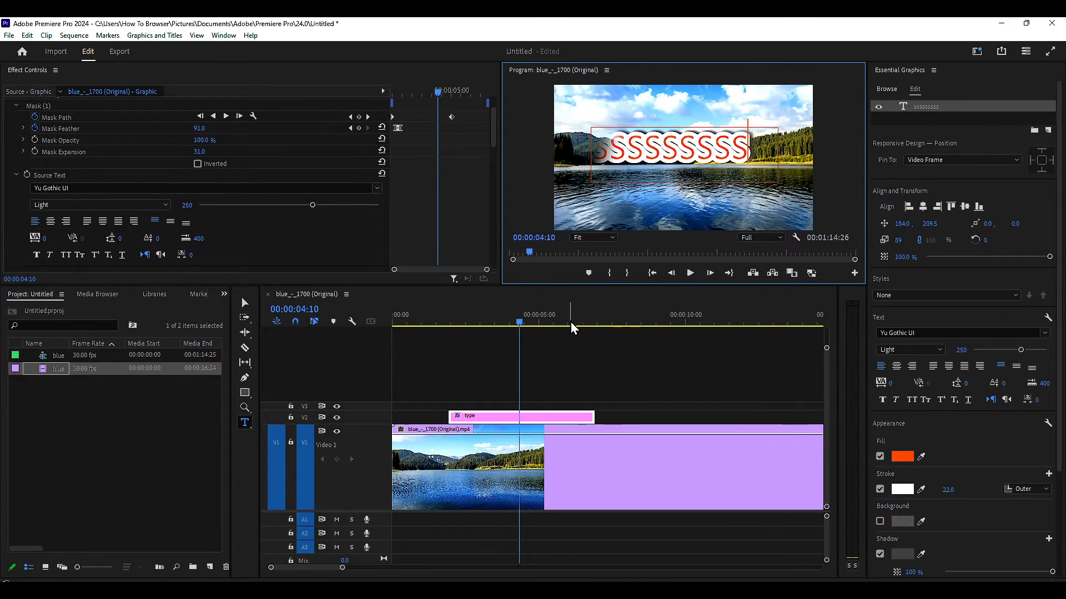
mouse_move(571, 323)
left_mouse_down()
mouse_move(468, 332)
mouse_move(579, 340)
mouse_move(461, 341)
mouse_move(556, 336)
left_mouse_up()
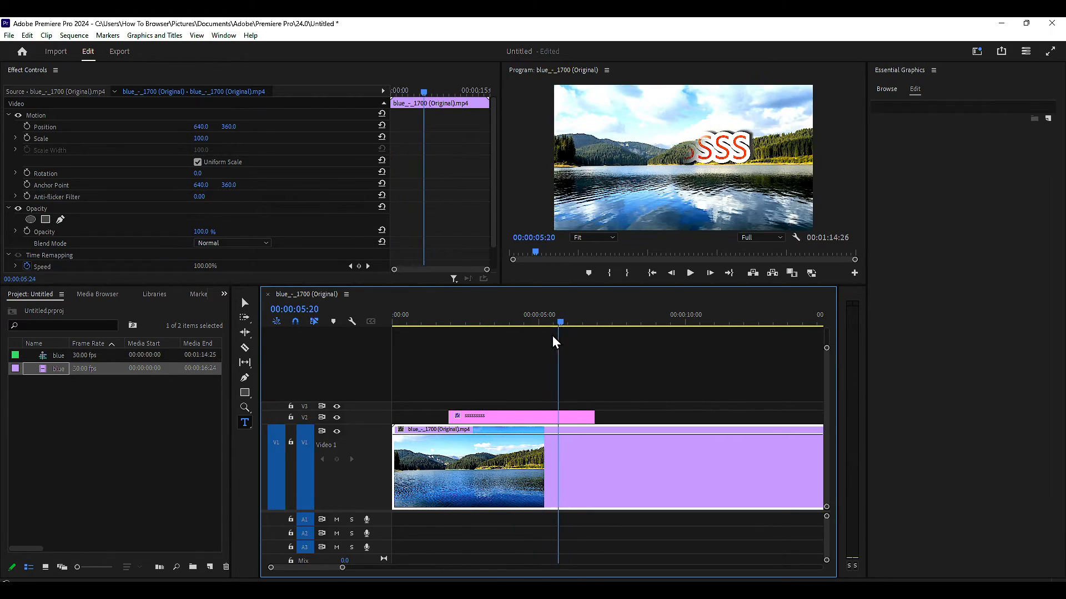
Step: Cut the mask path and mask feather keyframes from the "sssssssss" clip
left_click(487, 414)
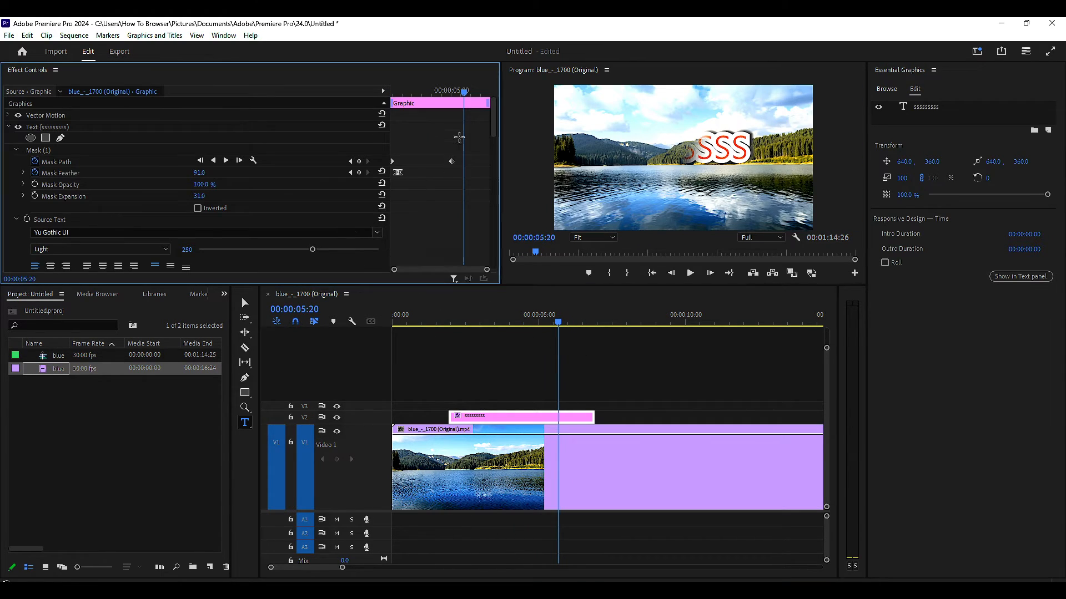
right_click(453, 162)
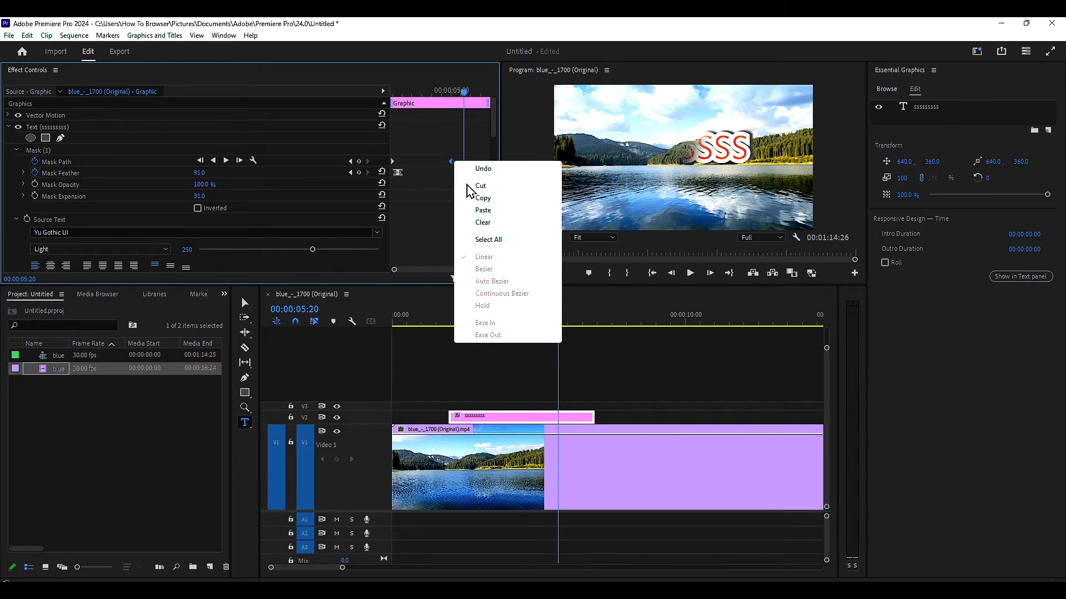
left_click(469, 185)
right_click(398, 171)
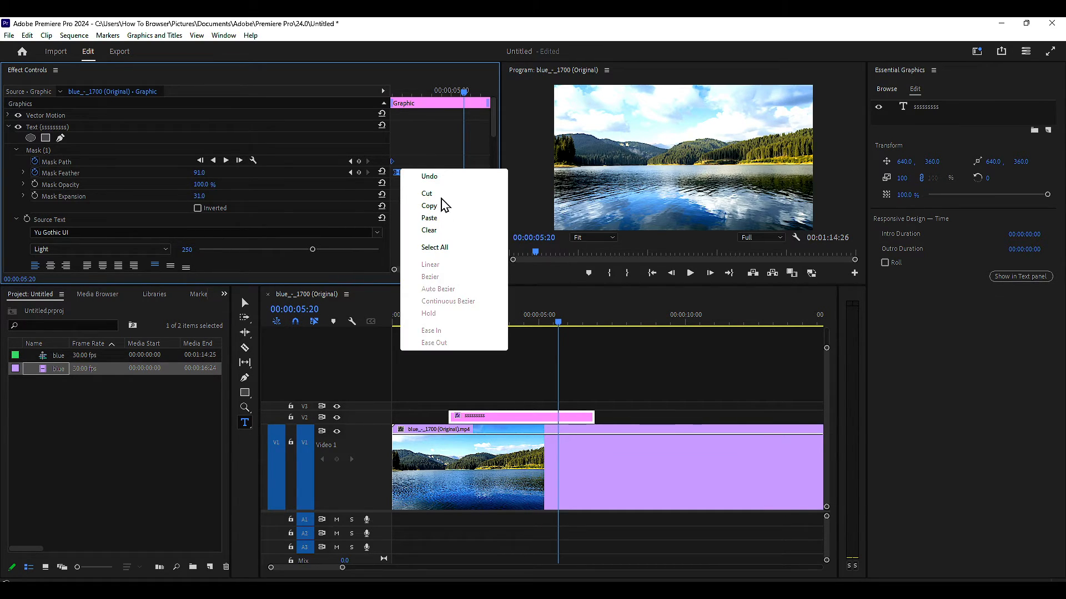
left_click(429, 197)
Step: Reset the mask feather to 10.0 and the expansion to 0.0, and turn off keyframing for the mask path and feather
left_click(382, 172)
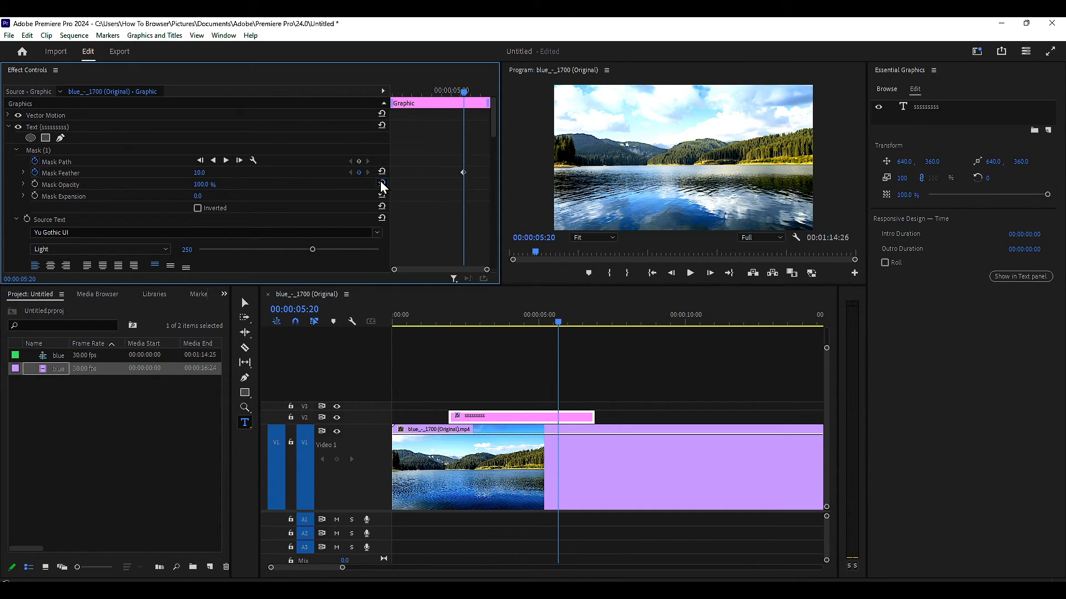
left_click(48, 161)
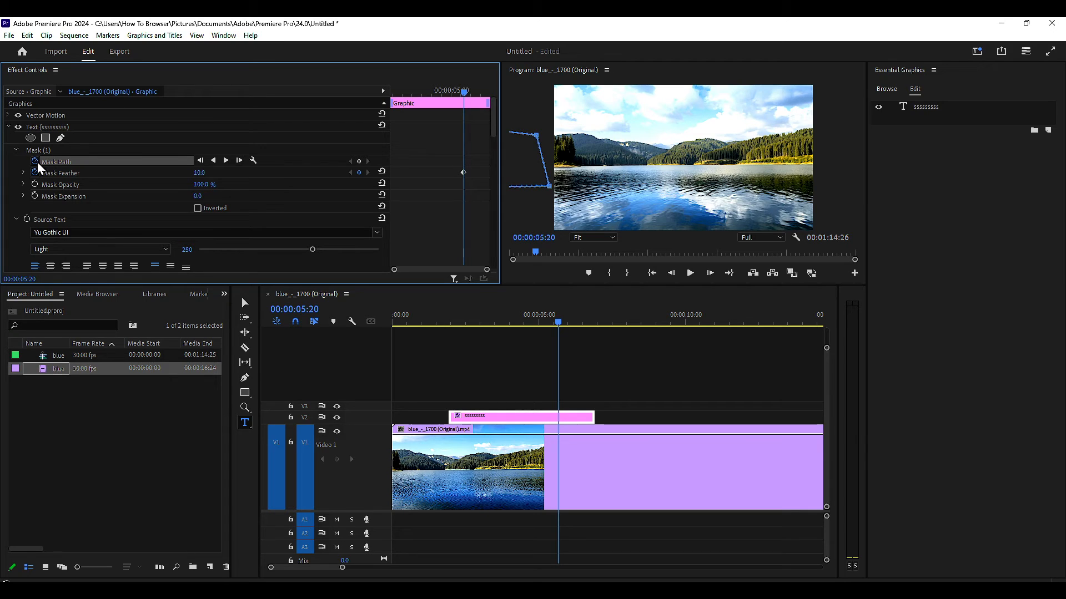
left_click(34, 174)
left_click(570, 322)
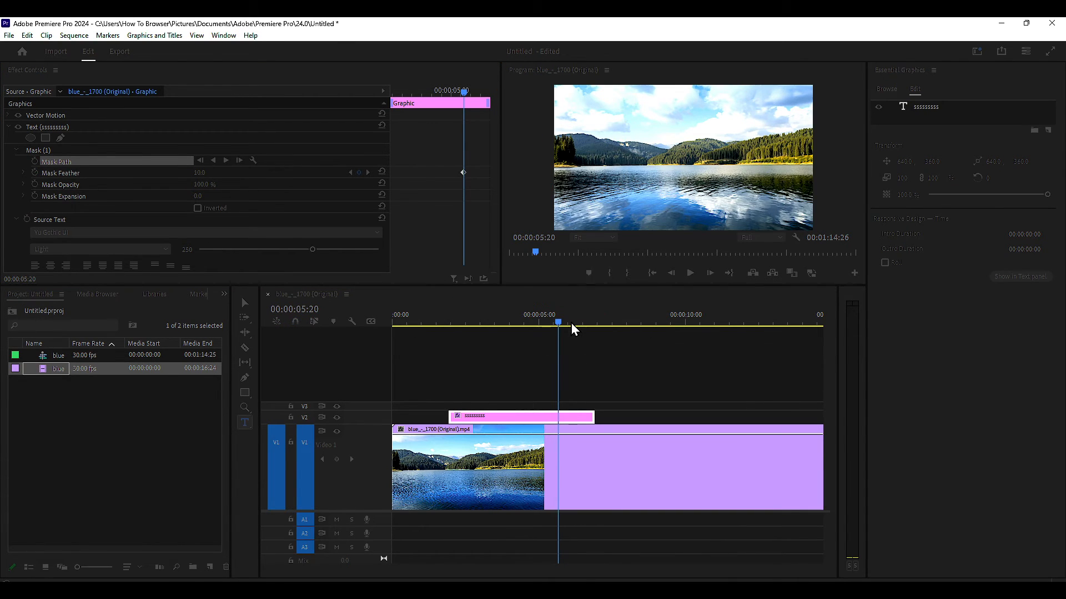
Step: Move the mask over the text at 00:00:04:23 and delete the mask from the "sssssssss" clip
left_click_drag(523, 322, 531, 323)
left_click(515, 418)
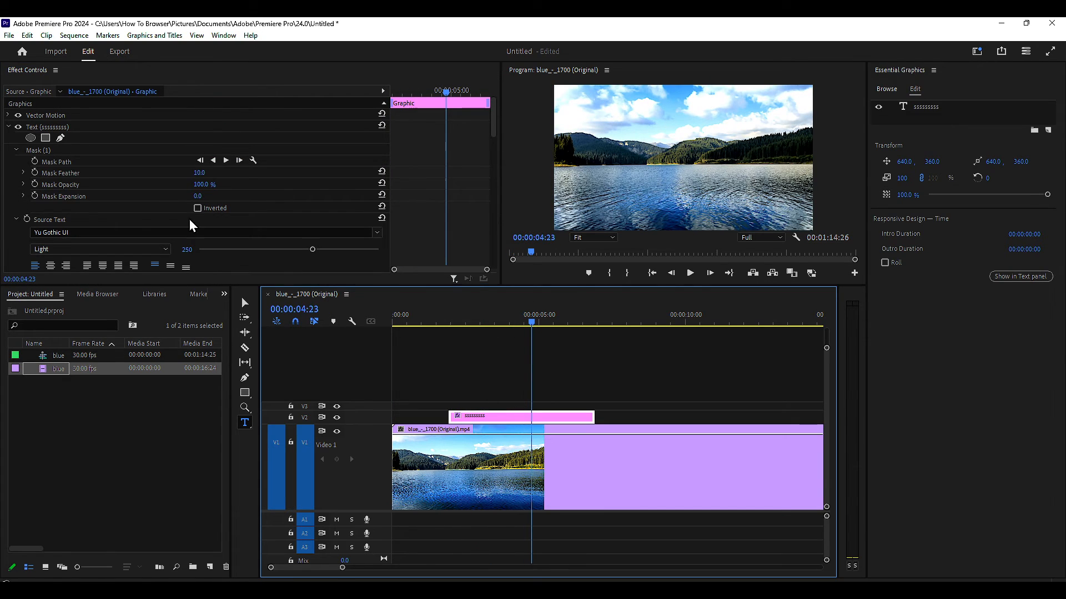
left_click(38, 151)
left_click(518, 164)
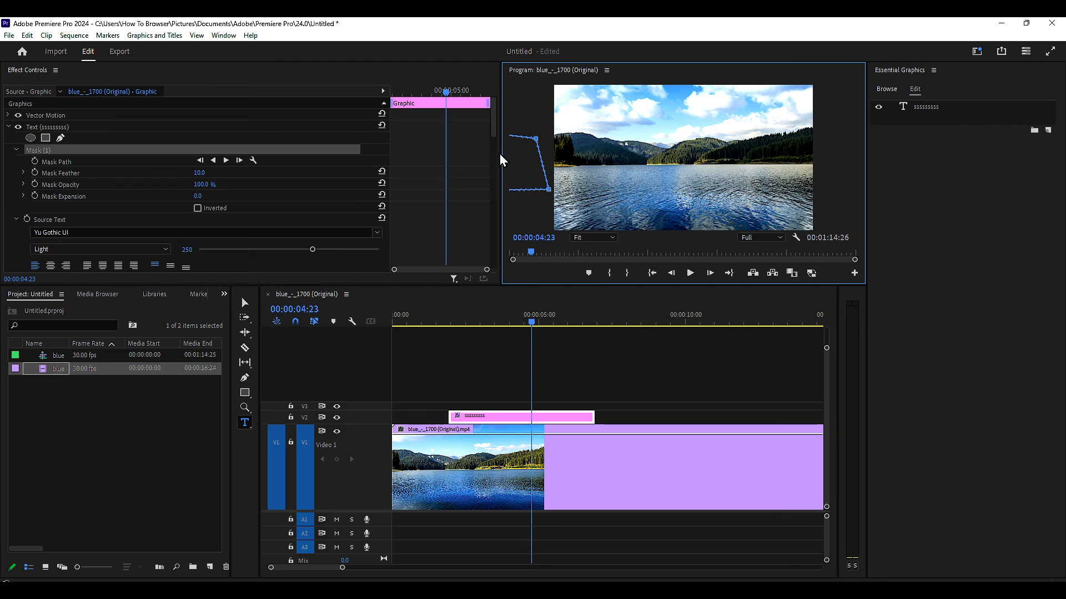
left_click_drag(527, 159, 753, 163)
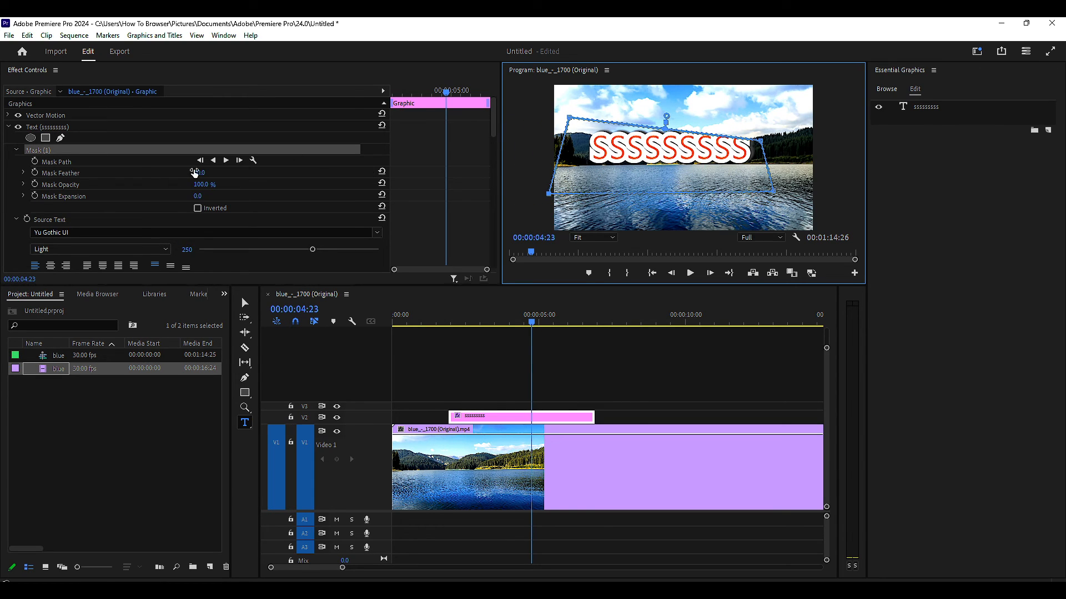
right_click(47, 151)
left_click(78, 208)
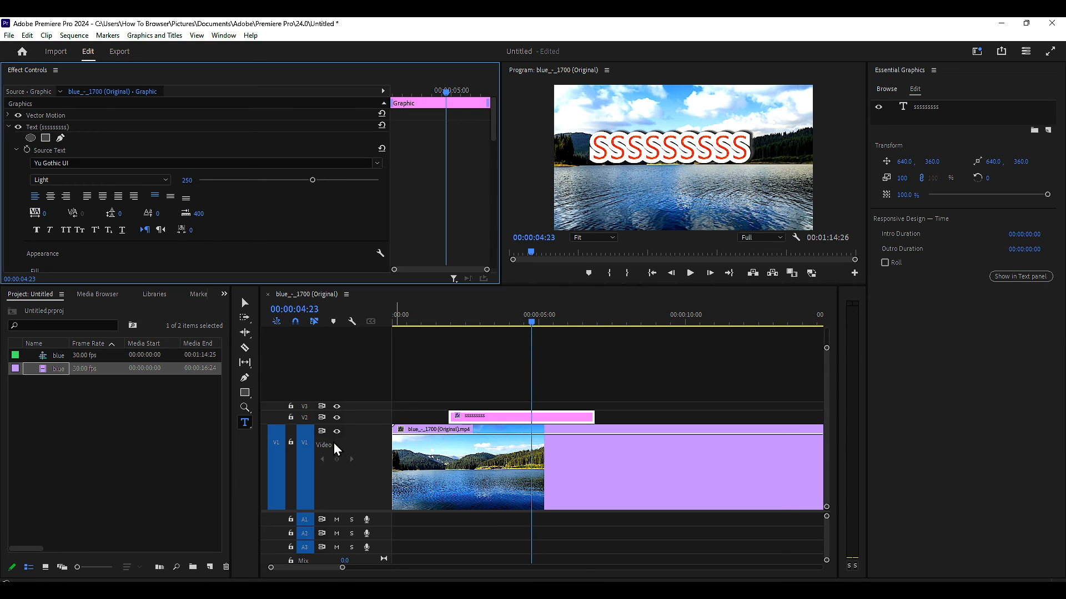
left_click(261, 589)
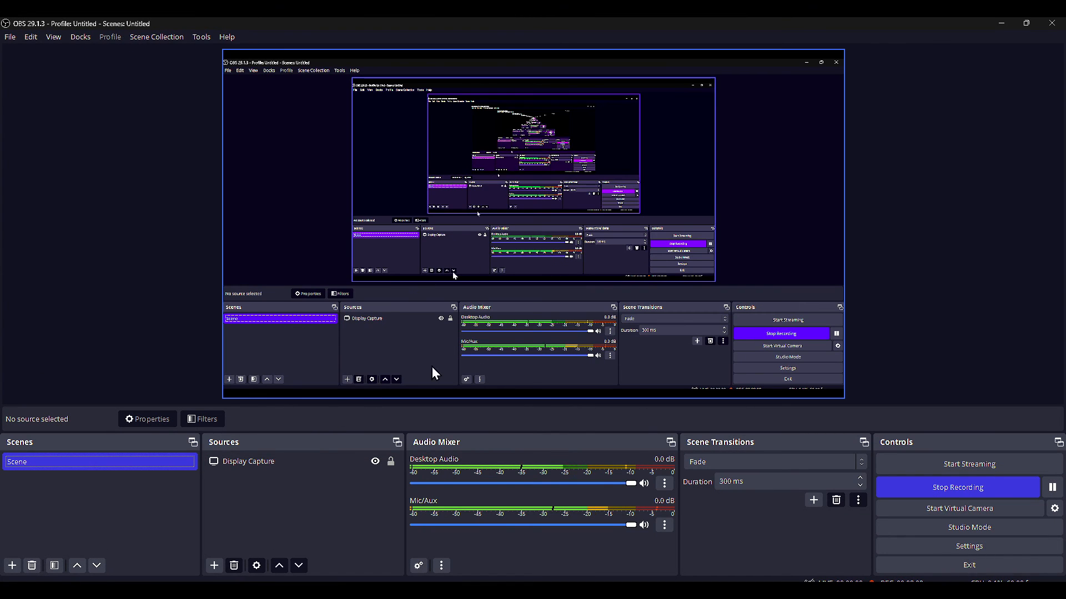
left_click(1026, 23)
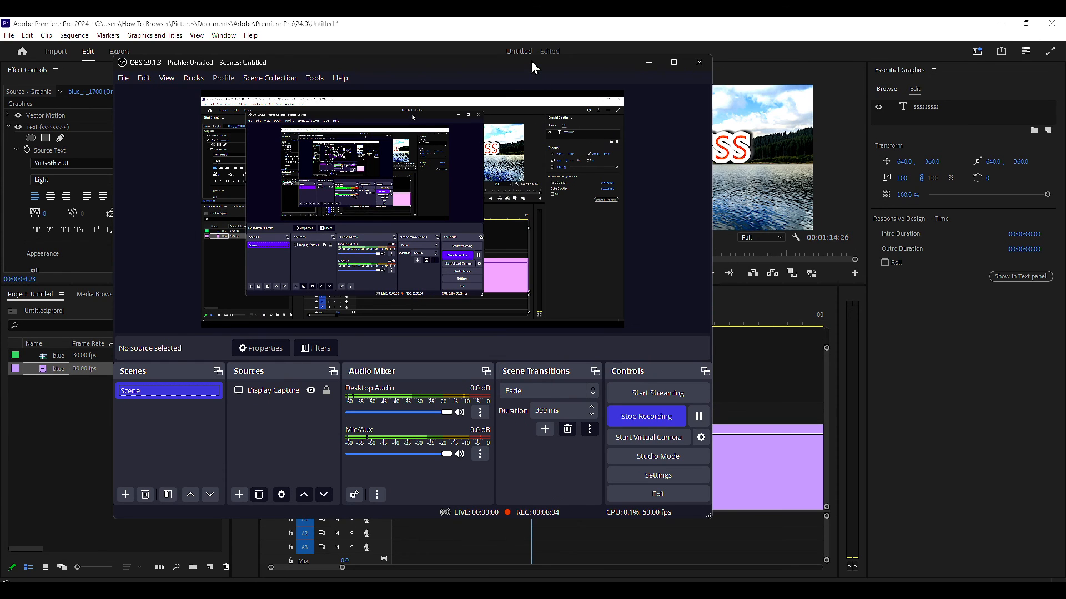
key("alt+Tab")
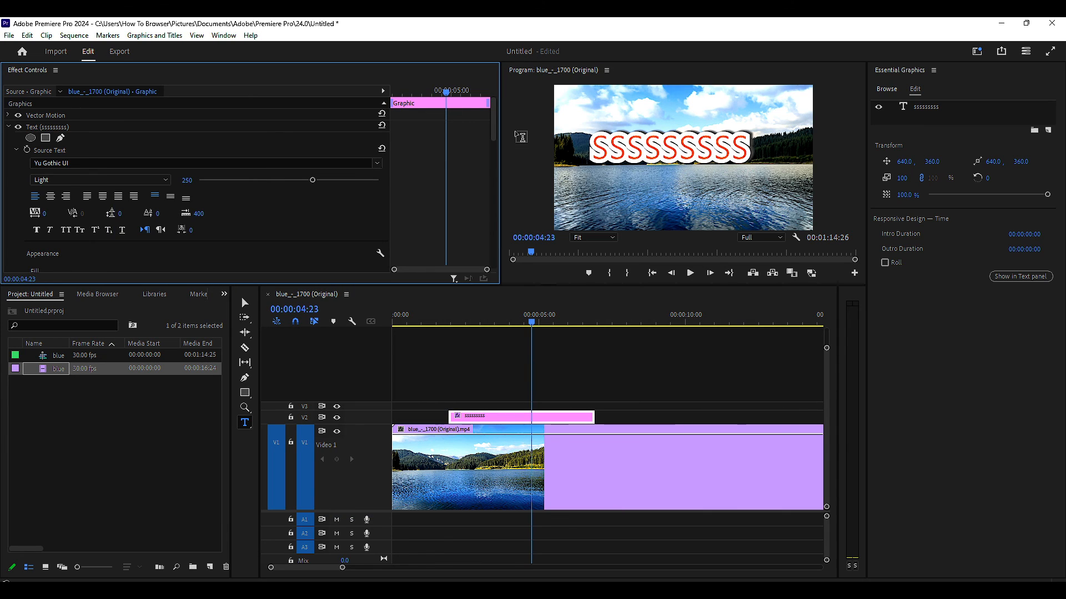